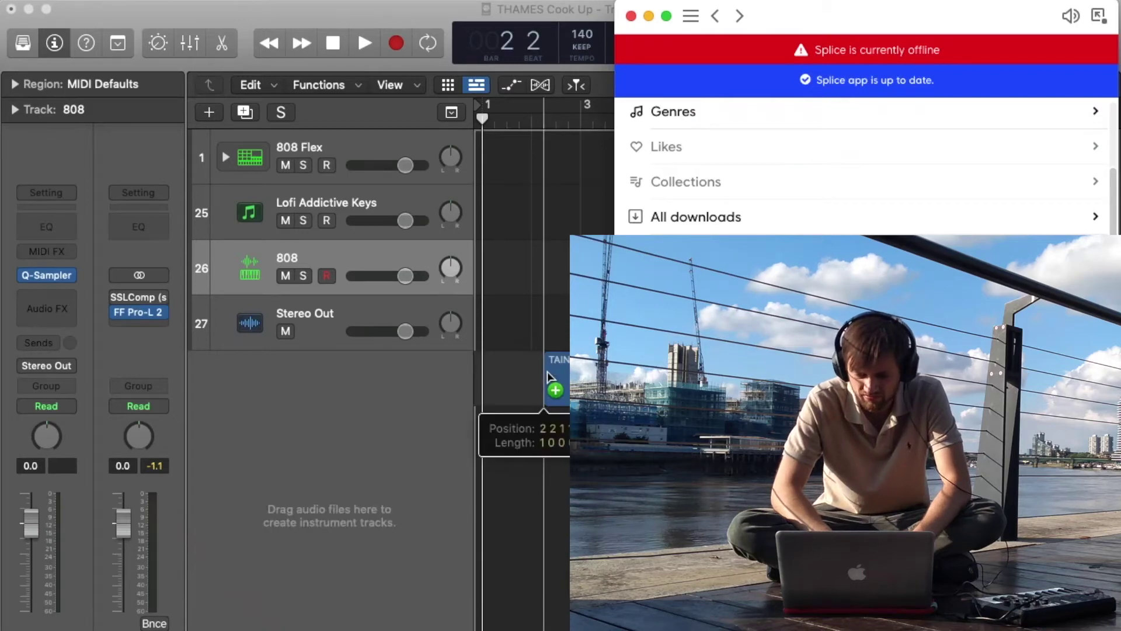
# Add the TAINY_77 melodic keys loop from Splice as new track 27 and select it.
pyautogui.moveTo(479, 365); pyautogui.dragTo(480, 366)
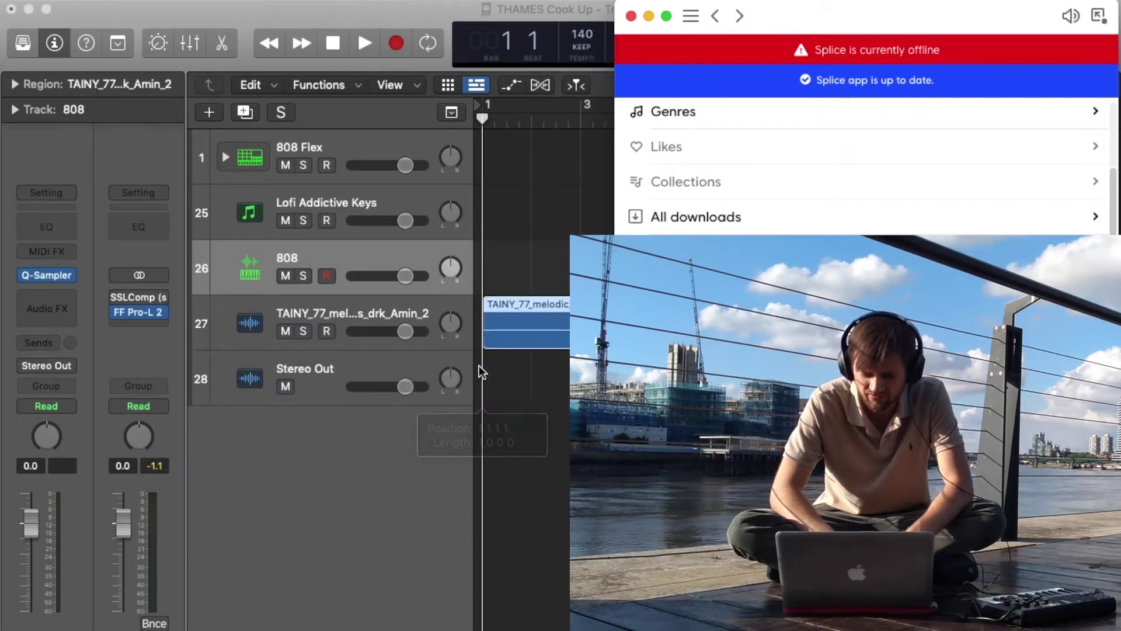
pyautogui.click(517, 384)
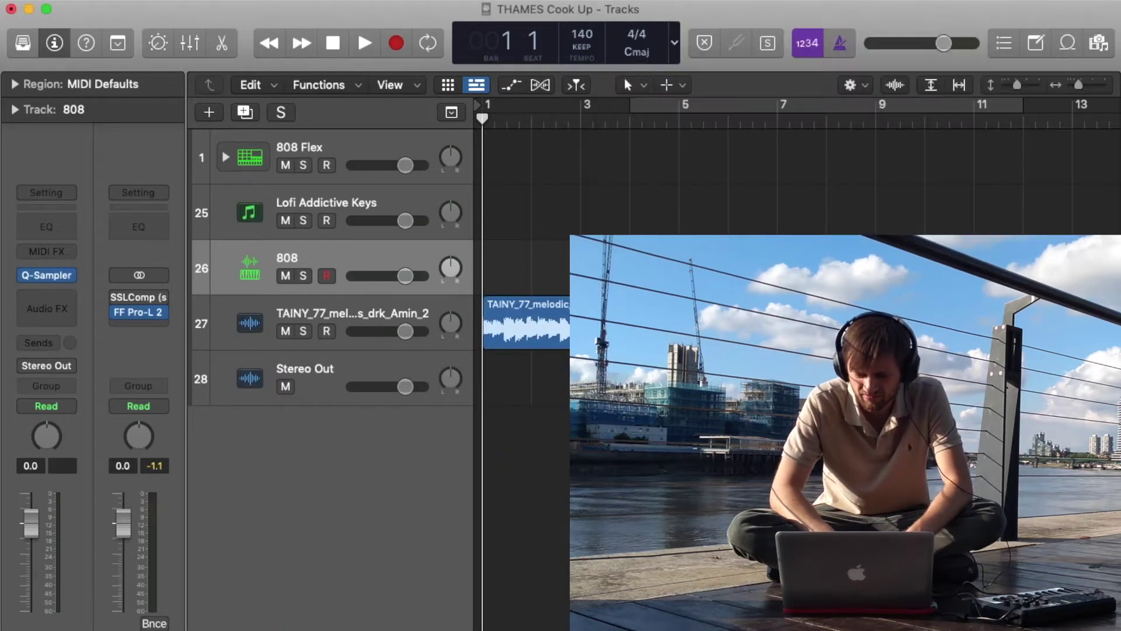
pyautogui.click(357, 327)
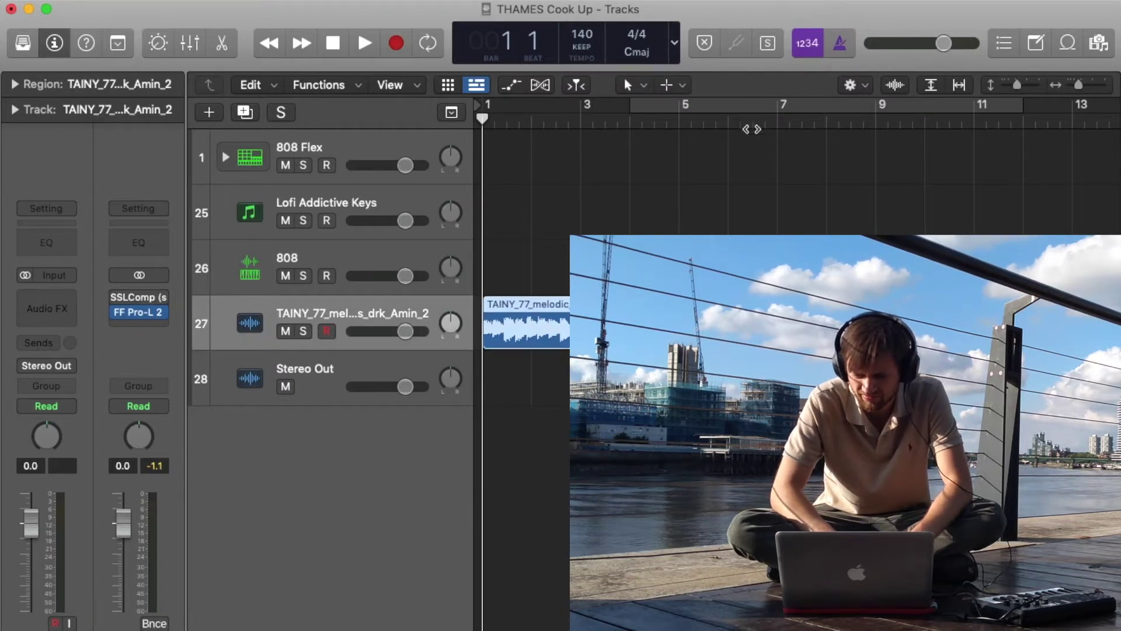
# Turn on Cycle and set a four-bar cycle range over the opening bars.
pyautogui.click(691, 107)
pyautogui.moveTo(649, 111); pyautogui.dragTo(491, 125)
pyautogui.rightClick(495, 153)
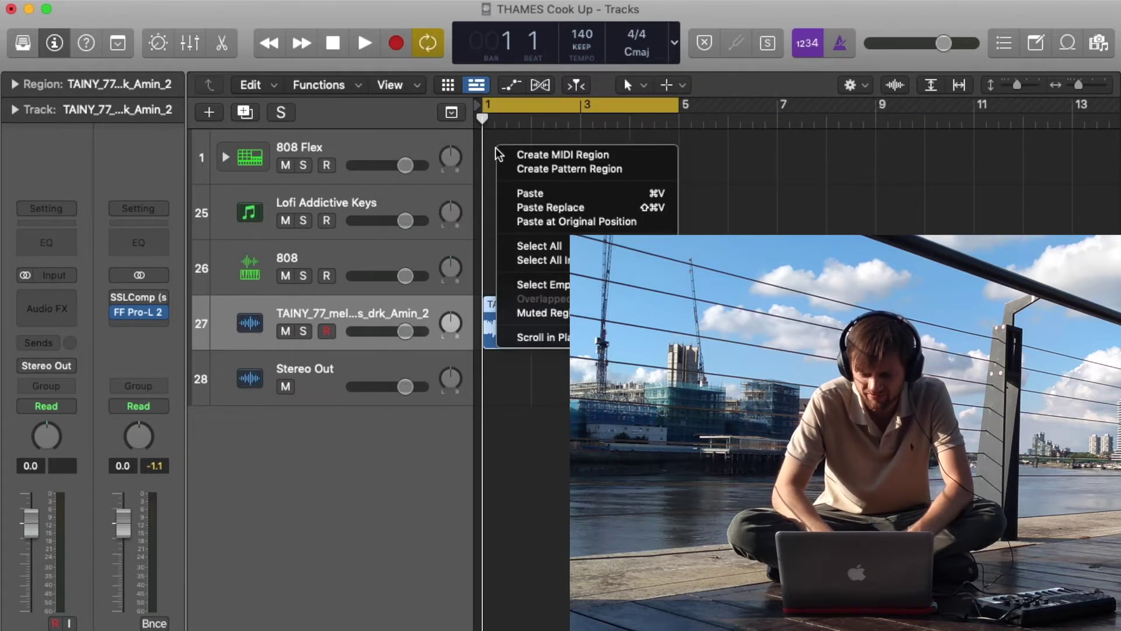
pyautogui.press('Escape')
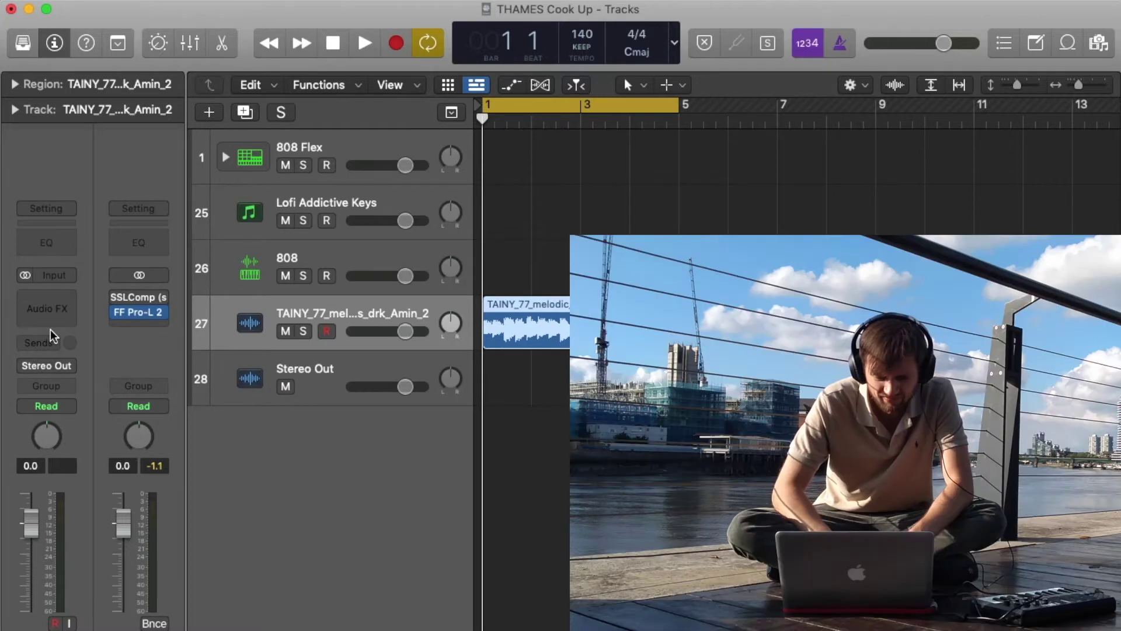
# Add SoundShifter Pitch to the keys loop, start playback, and lower Semitones to -3.
pyautogui.click(70, 303)
pyautogui.moveTo(78, 333)
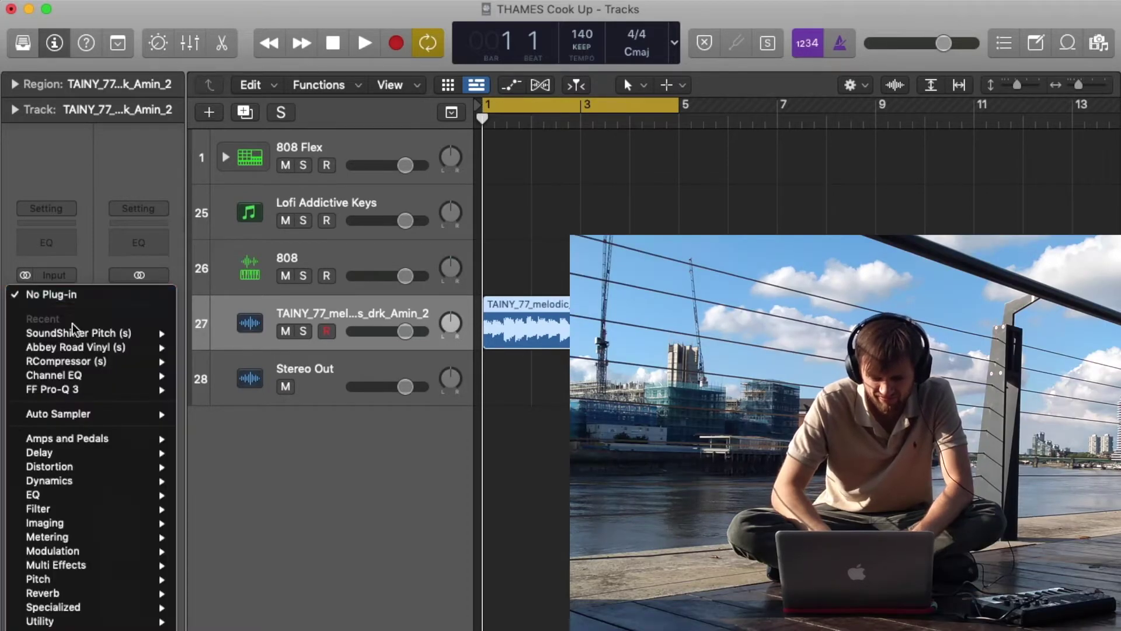
pyautogui.click(208, 334)
pyautogui.press('space')
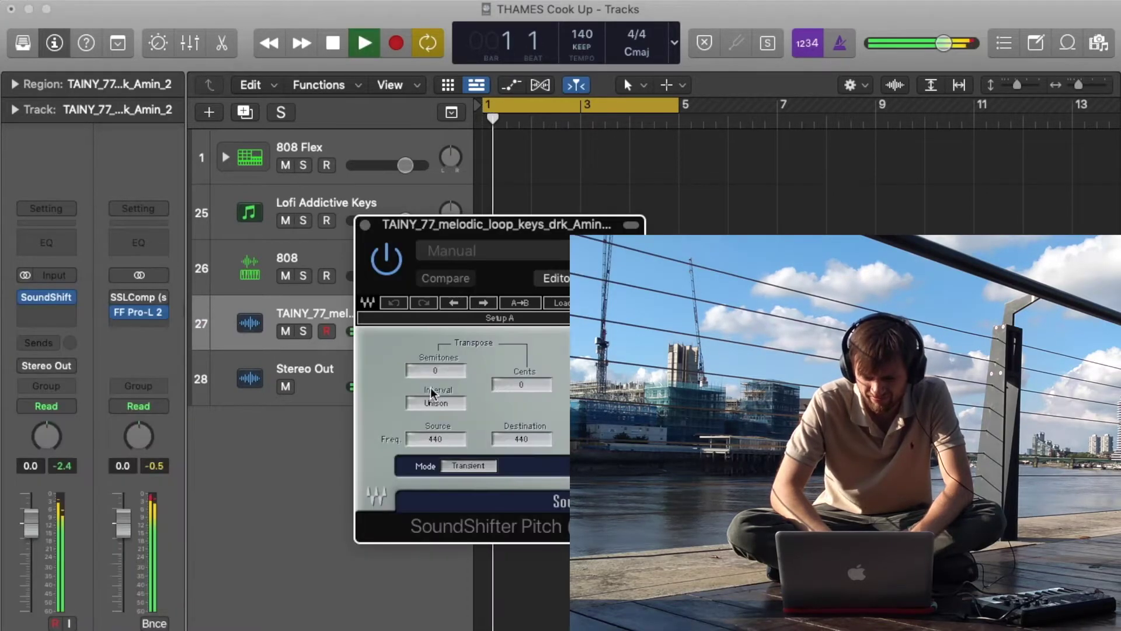
pyautogui.press('Down')
pyautogui.press('Down')
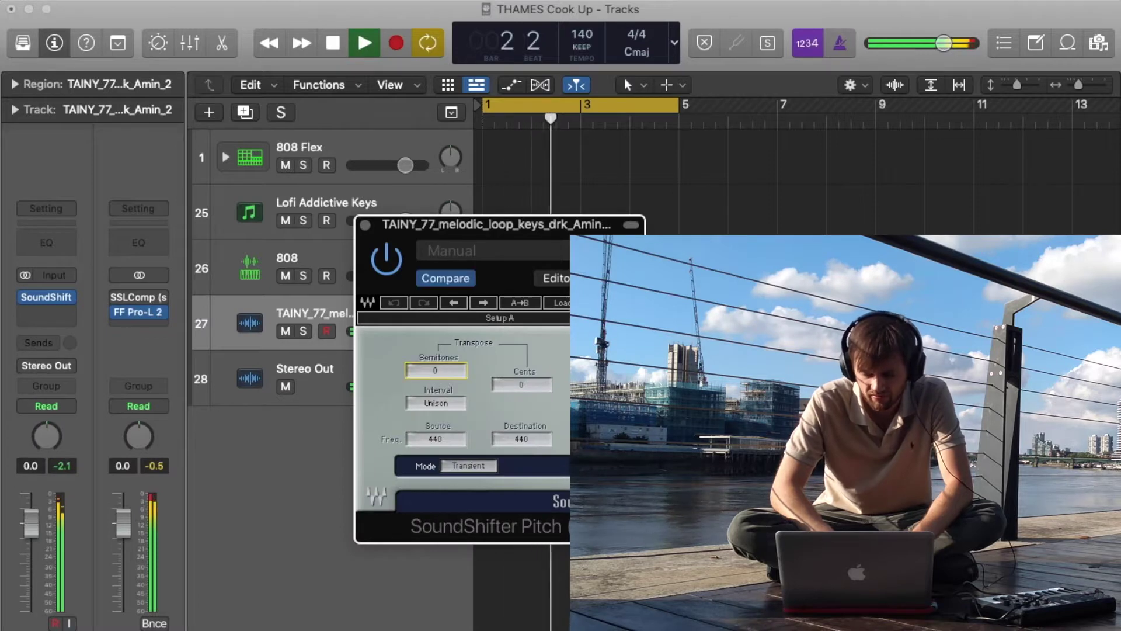
pyautogui.press('Down')
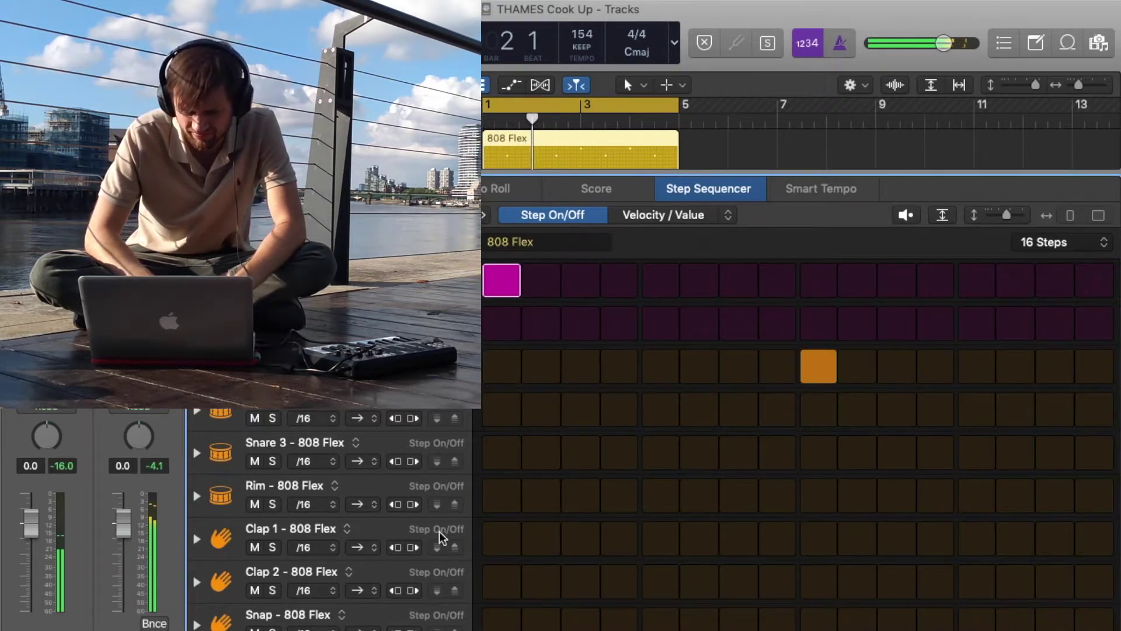
pyautogui.scroll(-2, 440, 537)
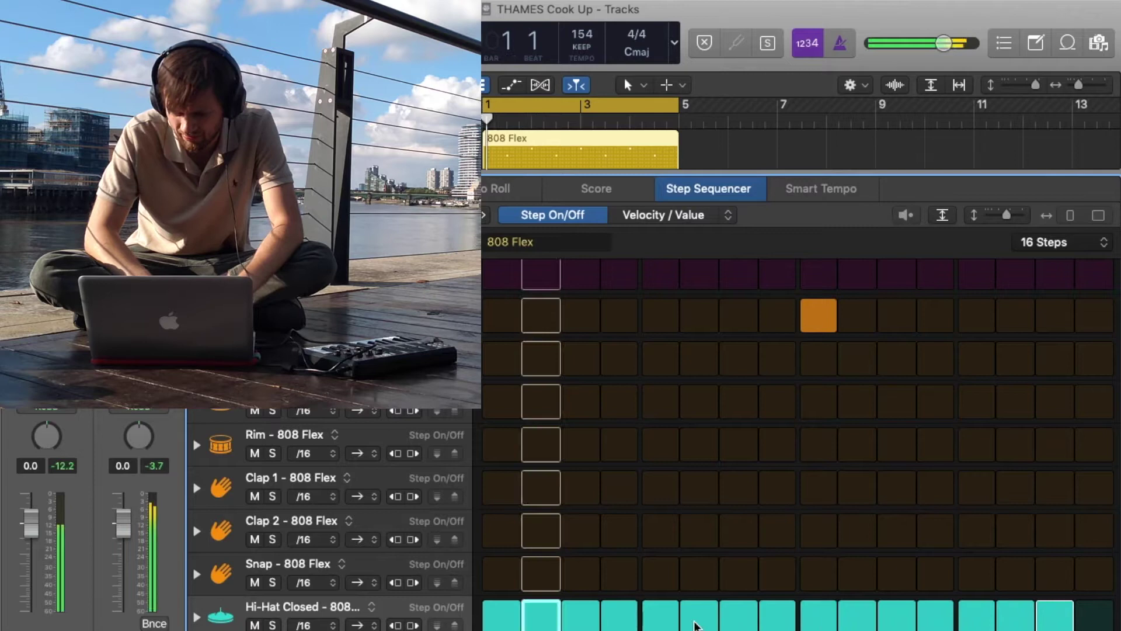
# Turn off closed hi-hat steps 2, 4, 6, 8, 10, 12 and 14.
pyautogui.click(544, 616)
pyautogui.click(633, 618)
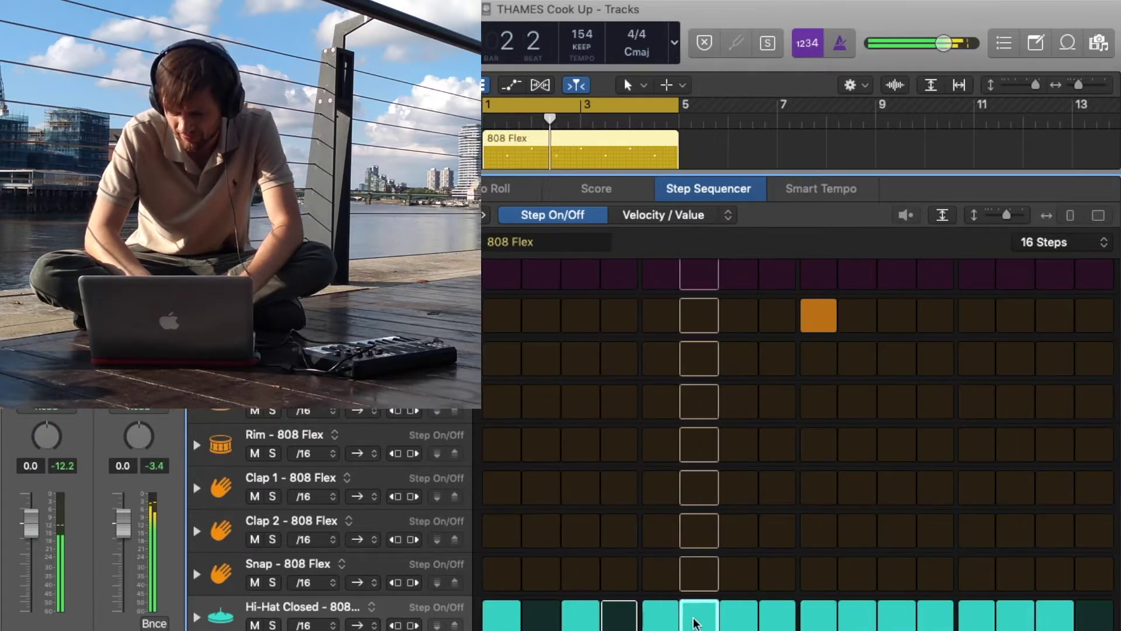
pyautogui.click(699, 619)
pyautogui.click(778, 619)
pyautogui.click(854, 619)
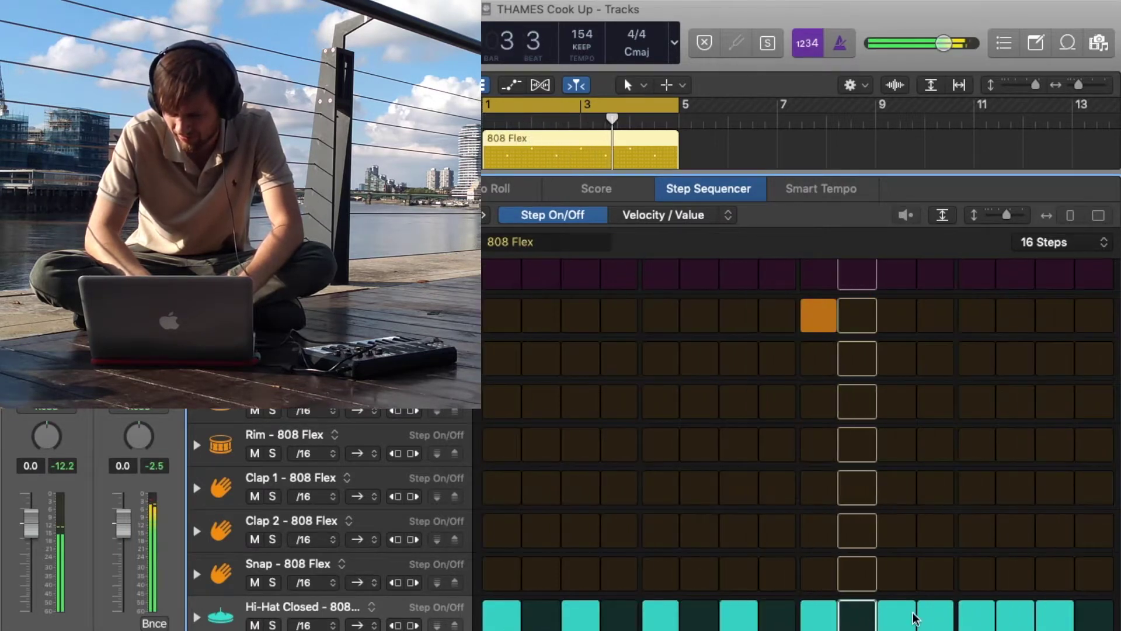
pyautogui.click(935, 618)
pyautogui.click(1024, 615)
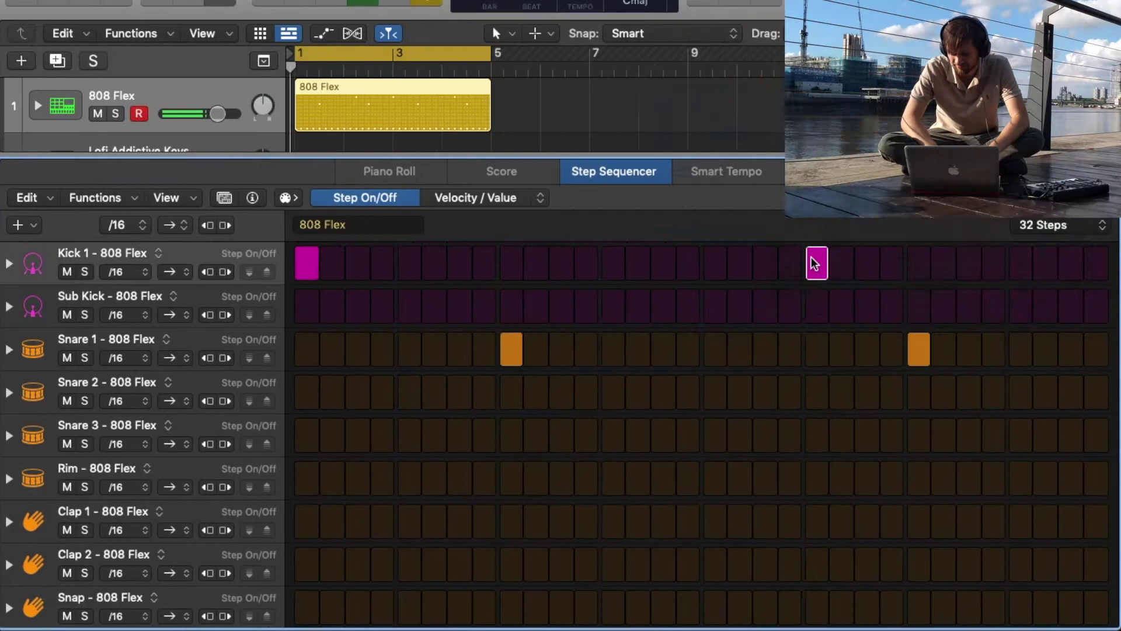
# Play the pattern, then add a later Kick 1 hit and a closed hi-hat hit at step 8.
pyautogui.press('space')
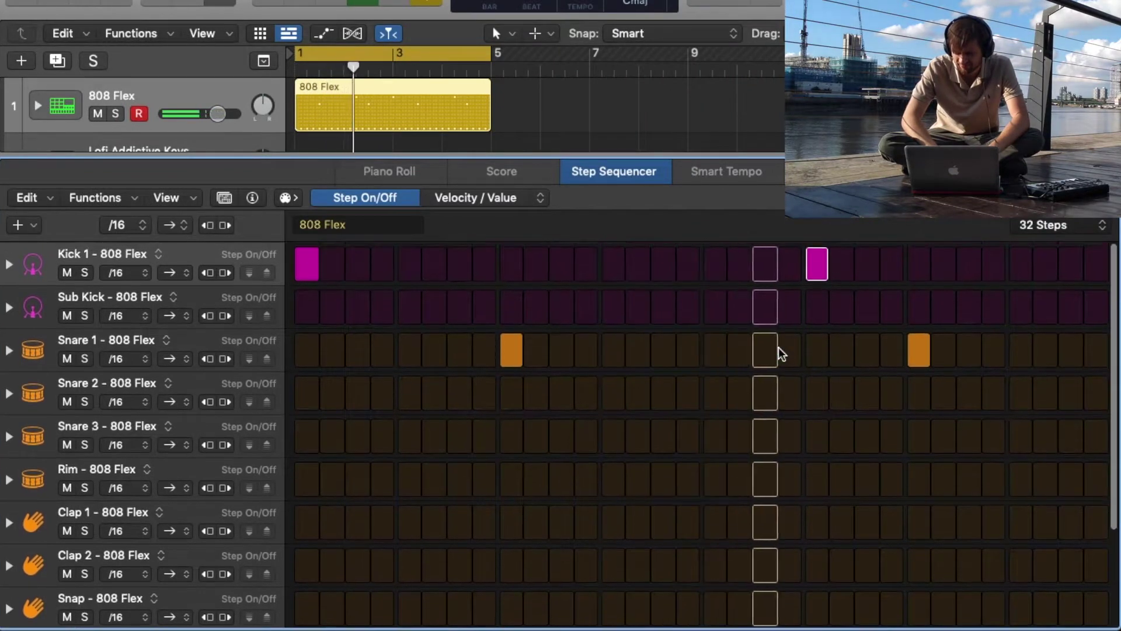
pyautogui.click(1072, 263)
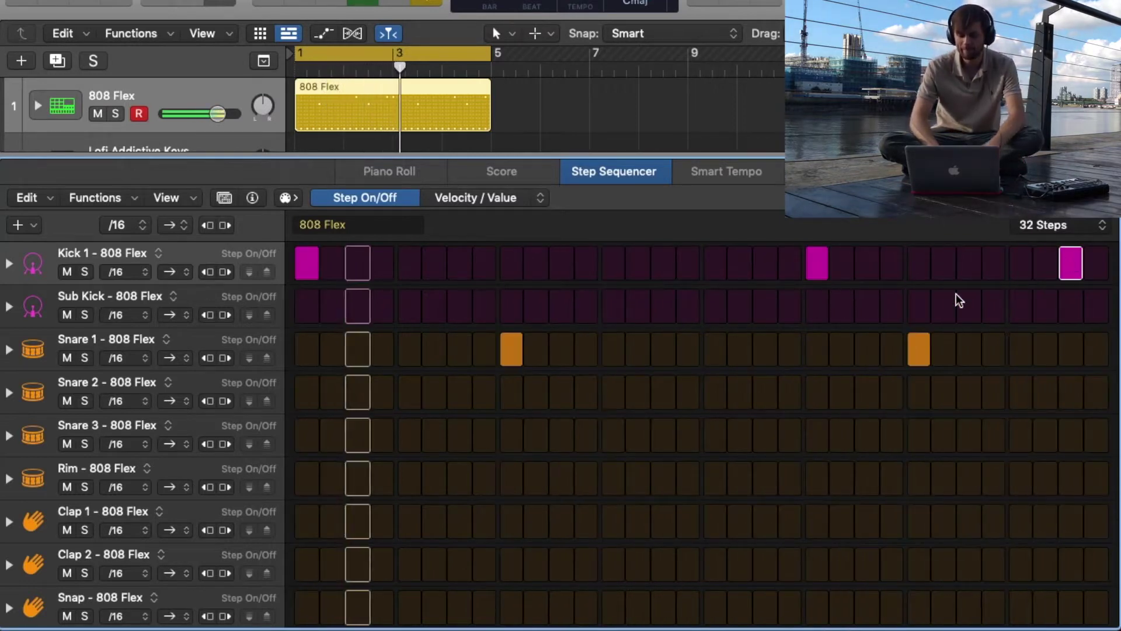
pyautogui.scroll(-1, 797, 372)
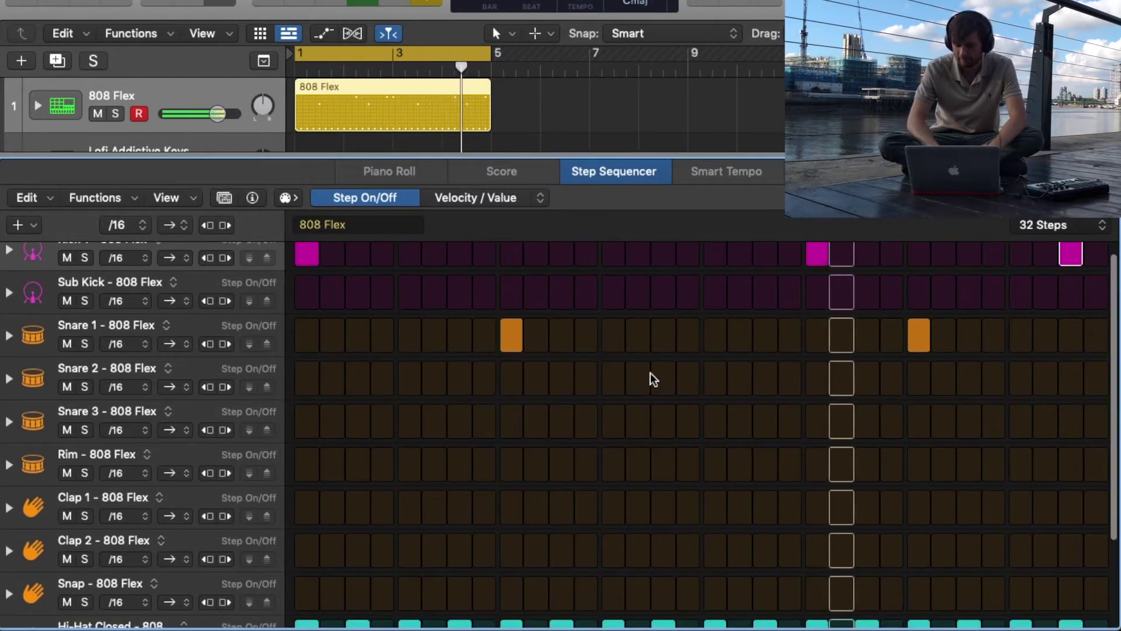
pyautogui.scroll(1, 682, 426)
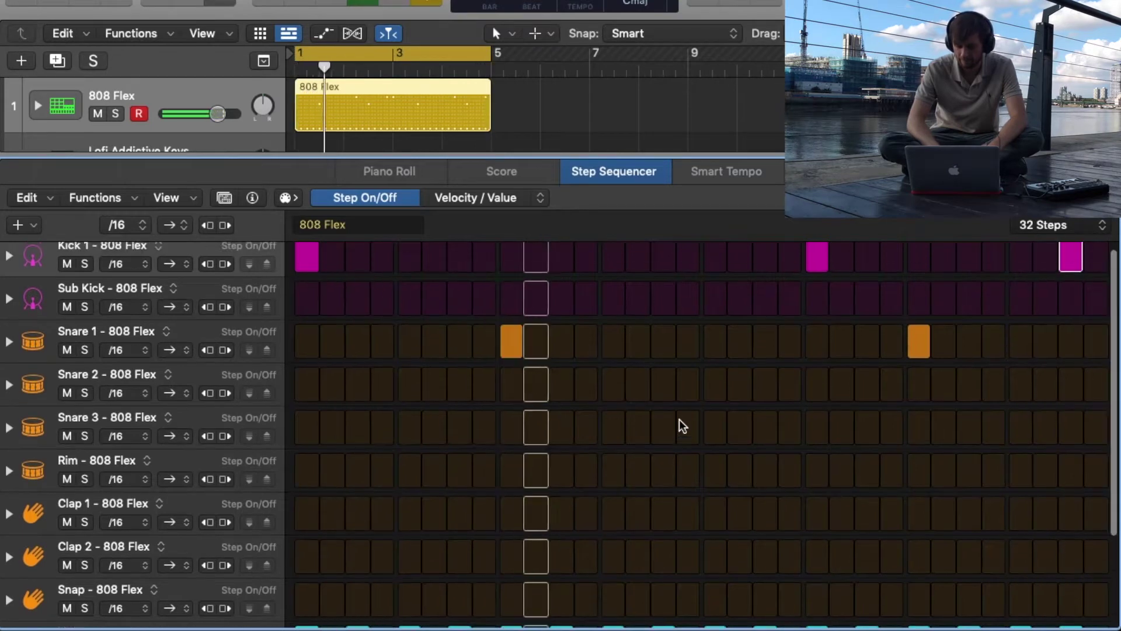
pyautogui.scroll(-1, 680, 426)
pyautogui.scroll(-3, 680, 426)
pyautogui.scroll(-2, 613, 474)
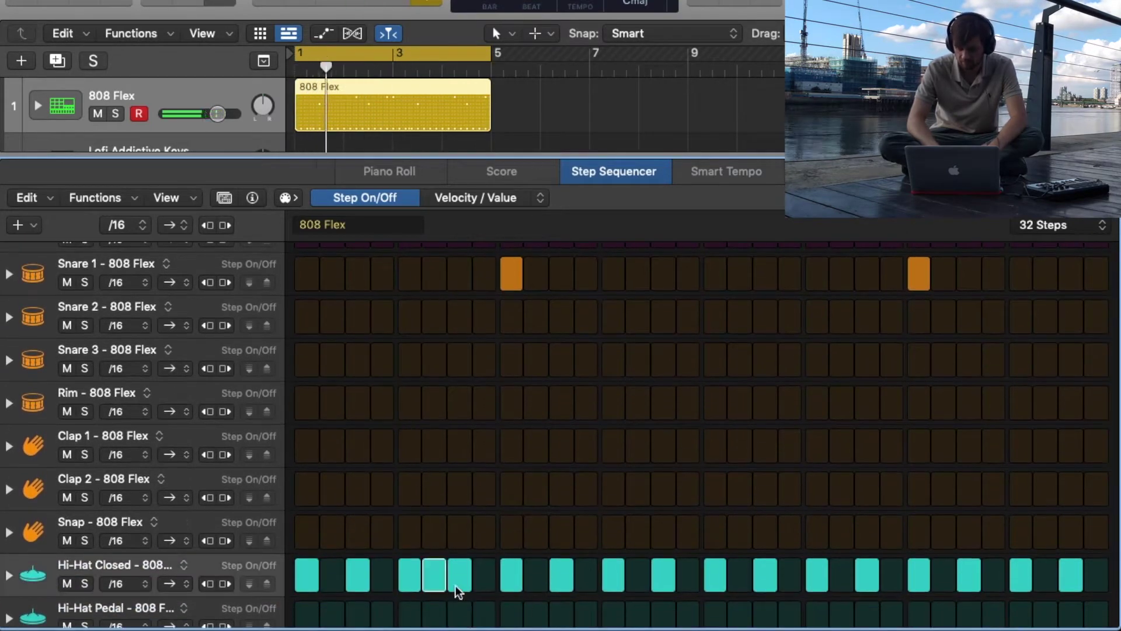
pyautogui.click(483, 579)
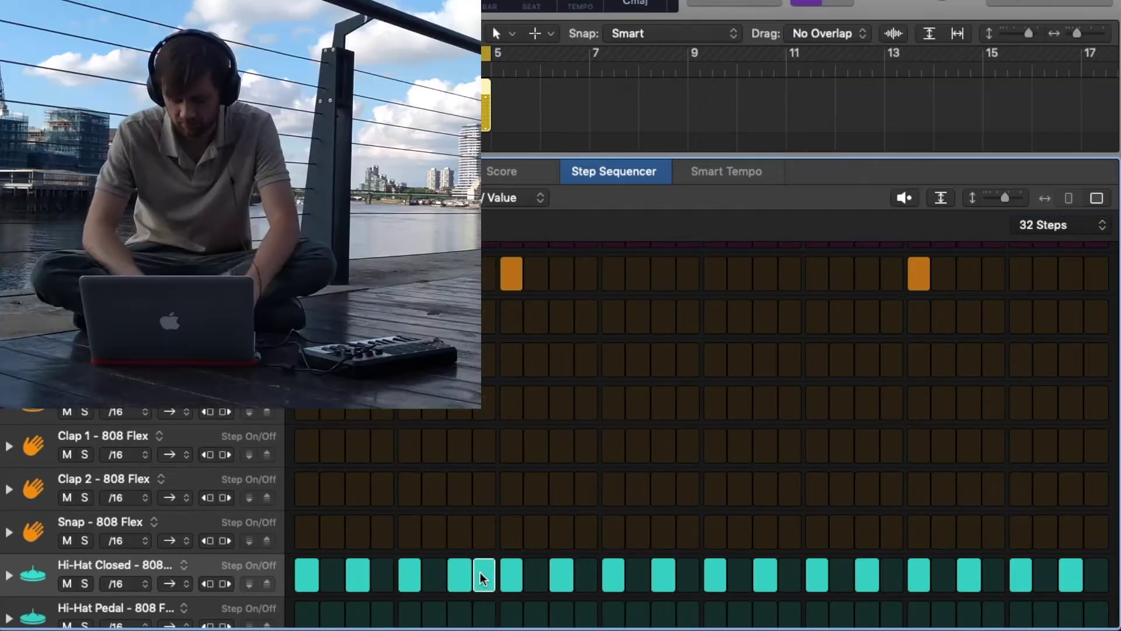
# Make the pattern 64 steps, show page two with Velocity/Value rows, and add a hi-hat hit.
pyautogui.click(1052, 225)
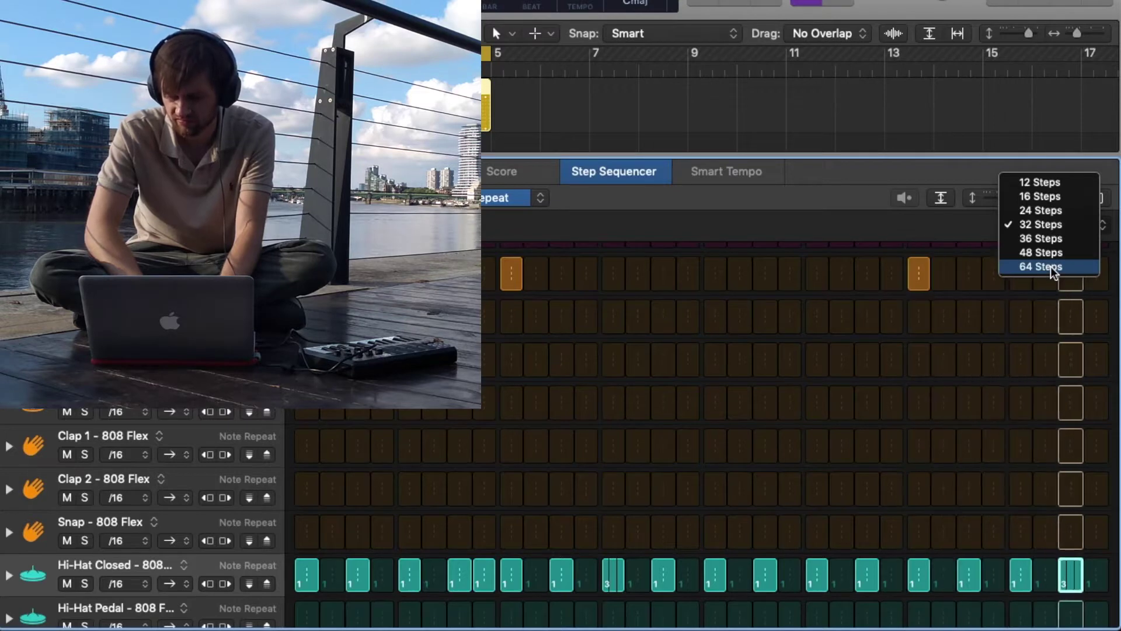
pyautogui.click(1051, 267)
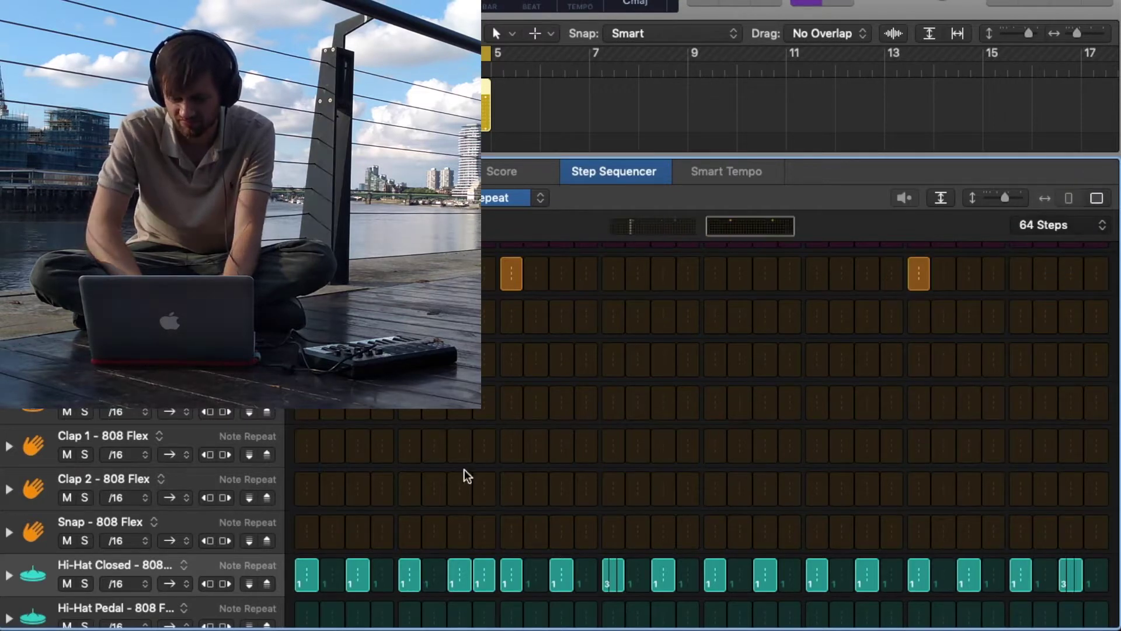
pyautogui.click(485, 573)
pyautogui.click(688, 574)
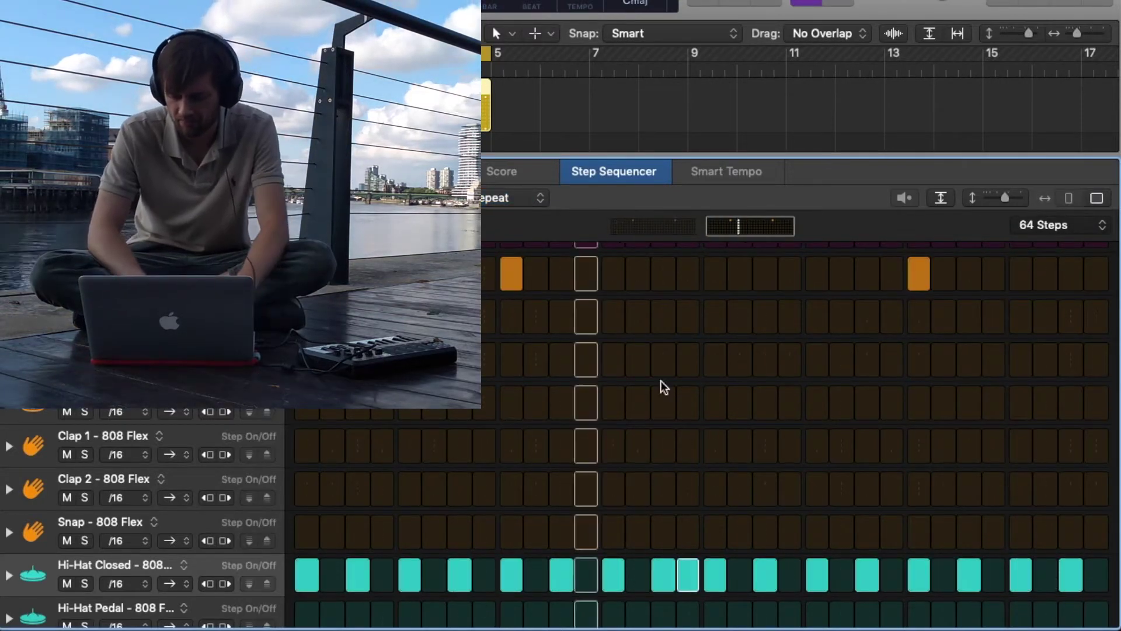
pyautogui.click(1095, 578)
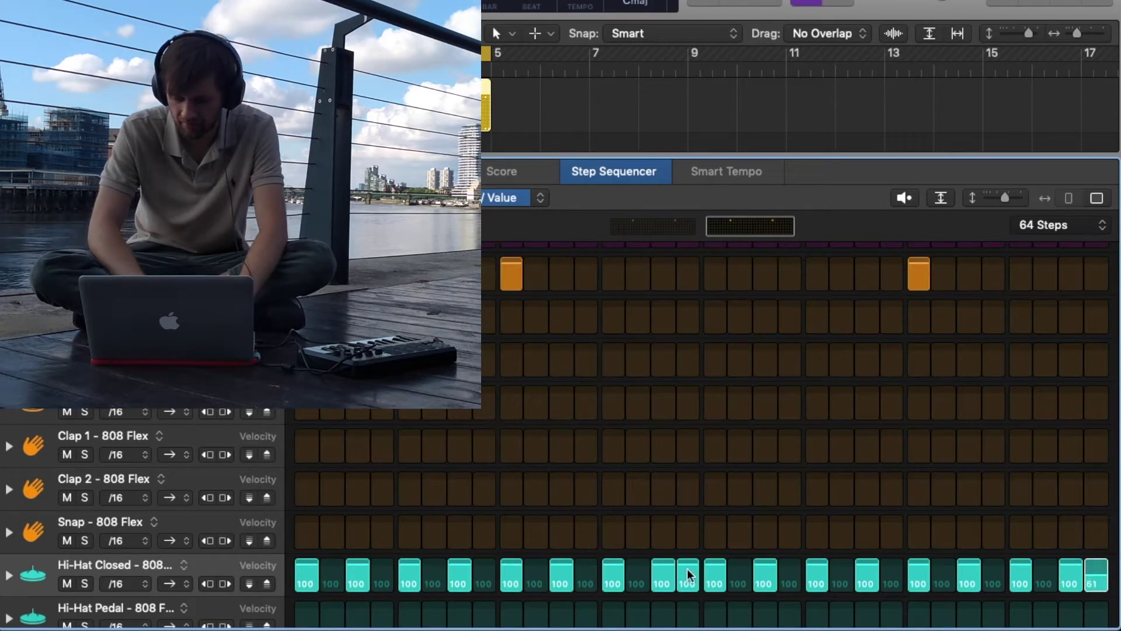
# Lower six closed hi-hat step velocities into the 60s and 70s.
pyautogui.moveTo(357, 574); pyautogui.dragTo(358, 590)
pyautogui.moveTo(459, 573); pyautogui.dragTo(460, 588)
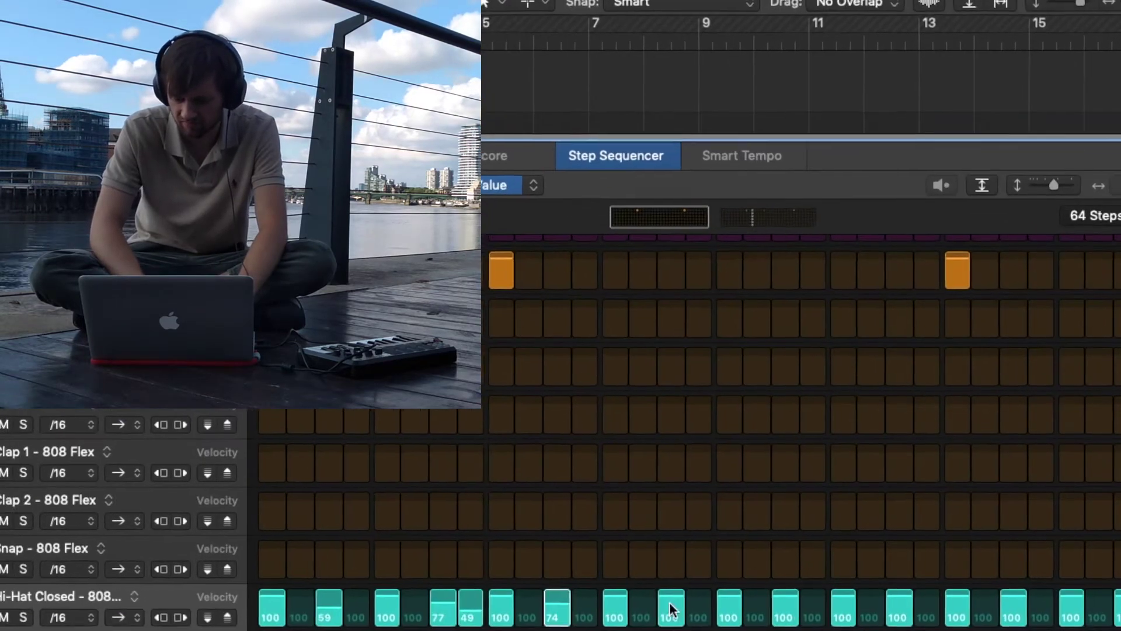
pyautogui.moveTo(562, 574); pyautogui.dragTo(561, 589)
pyautogui.moveTo(764, 574); pyautogui.dragTo(765, 584)
pyautogui.moveTo(866, 574); pyautogui.dragTo(866, 586)
pyautogui.moveTo(968, 574); pyautogui.dragTo(968, 584)
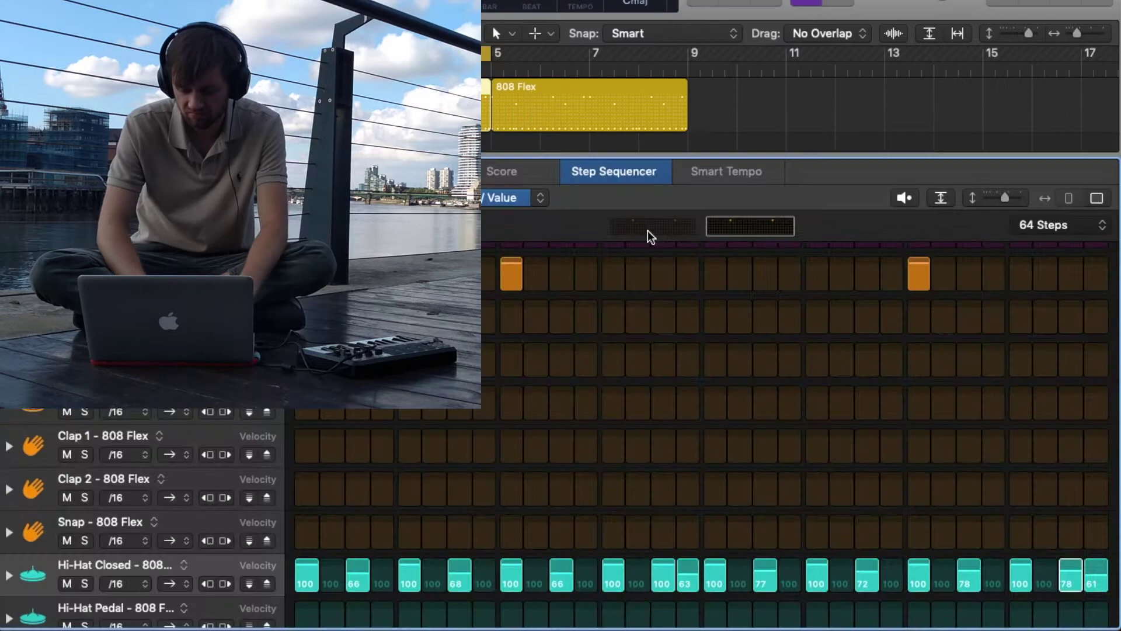
# Add rim hits to the 808 Flex pattern, stopping playback and removing one extra hit.
pyautogui.click(765, 403)
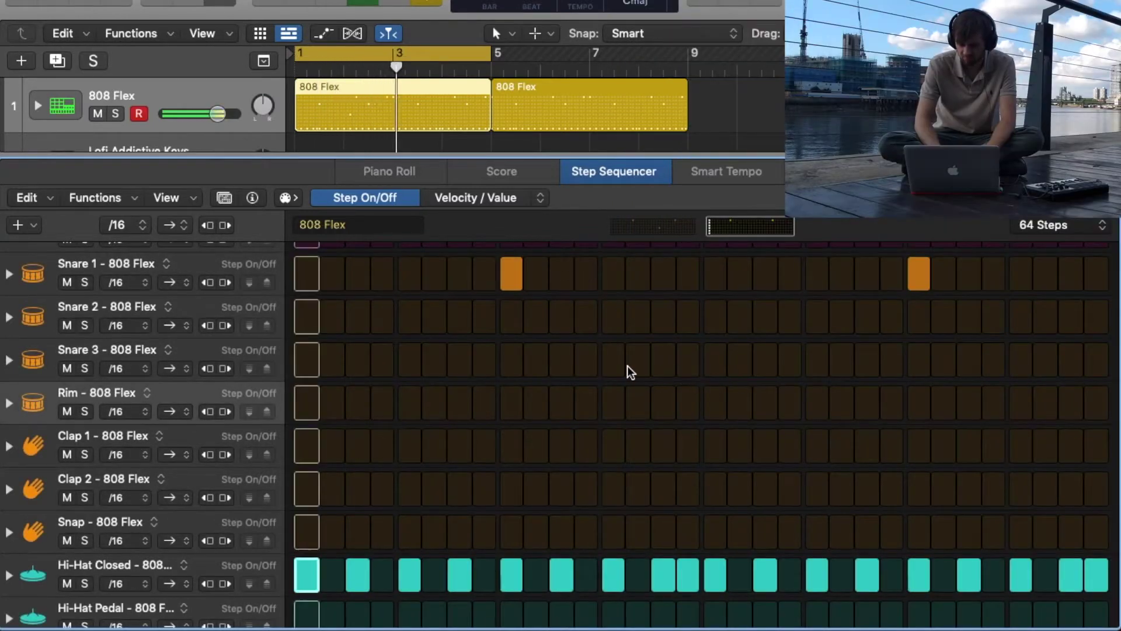
pyautogui.click(765, 402)
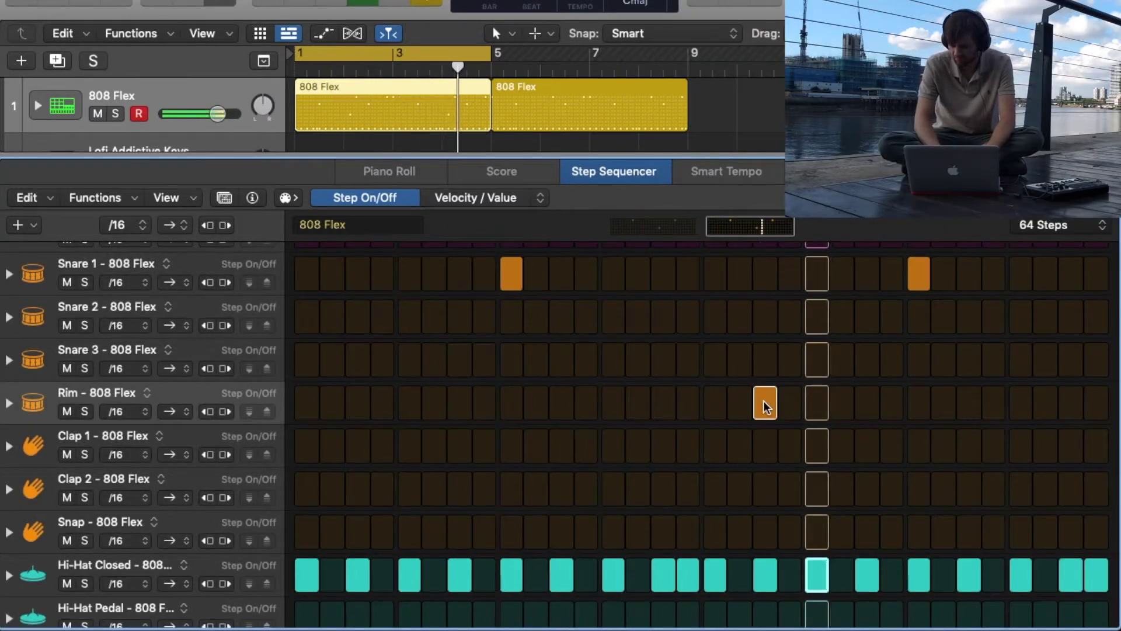
pyautogui.press('space')
pyautogui.click(857, 409)
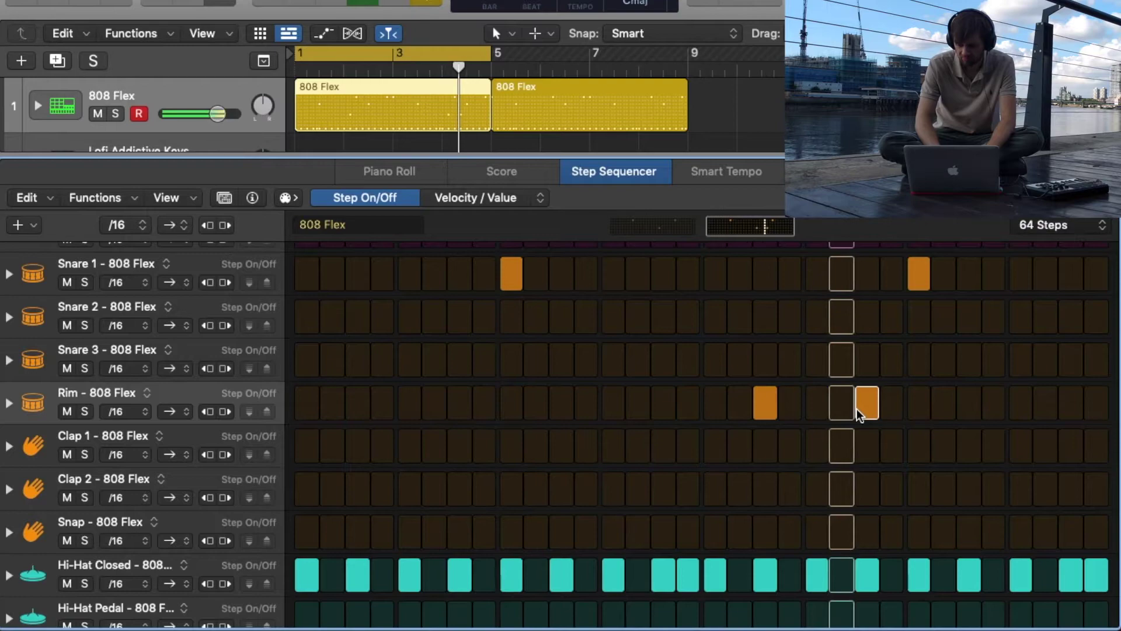
pyautogui.click(857, 409)
pyautogui.click(658, 405)
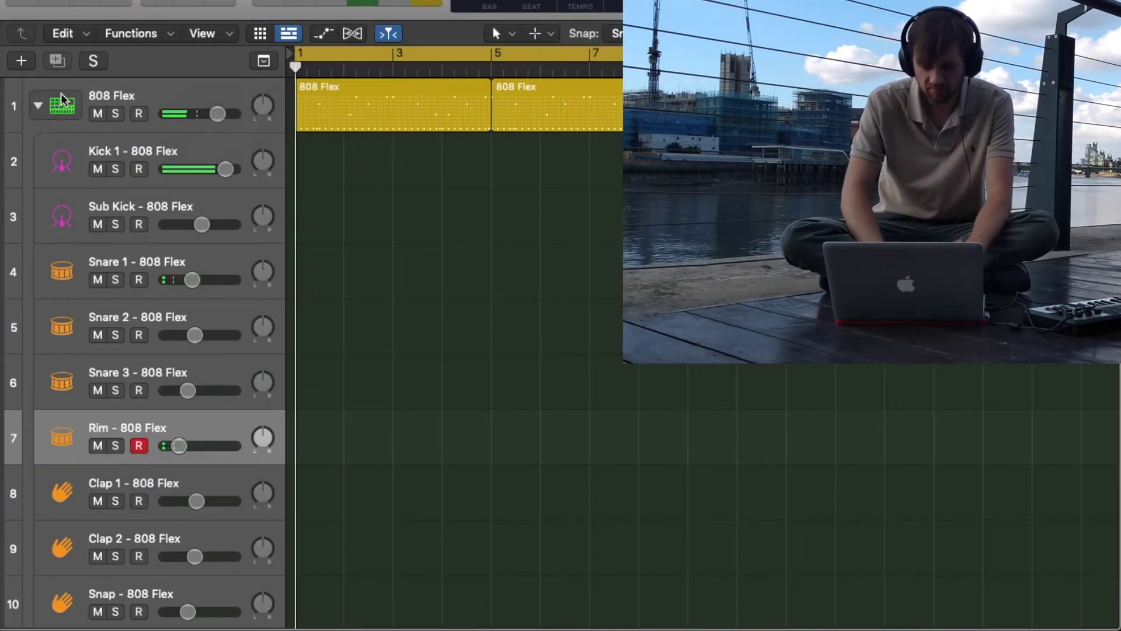
# Collapse the 808 Flex stack, set the TAINY loop to -15 dB, and select the 808 track.
pyautogui.click(37, 105)
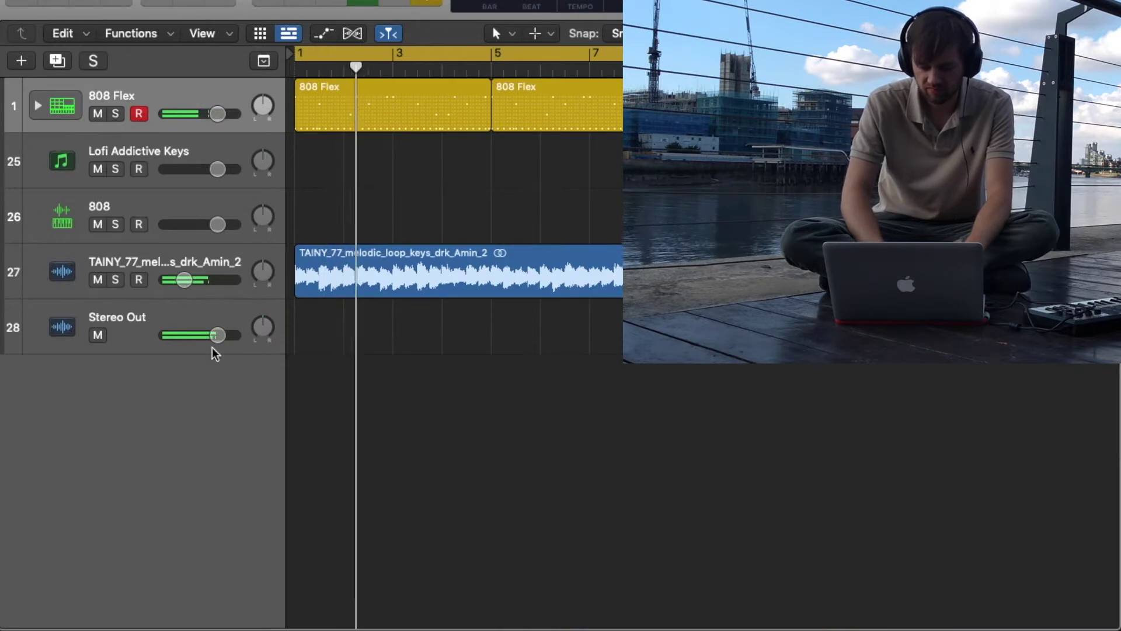
pyautogui.click(185, 280)
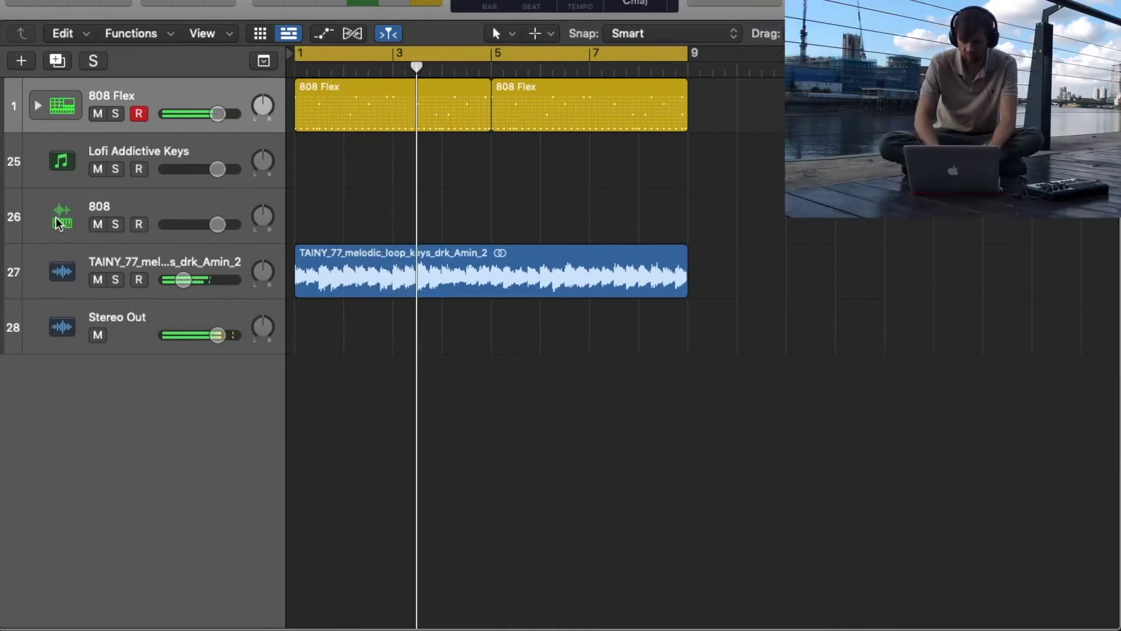
pyautogui.click(58, 219)
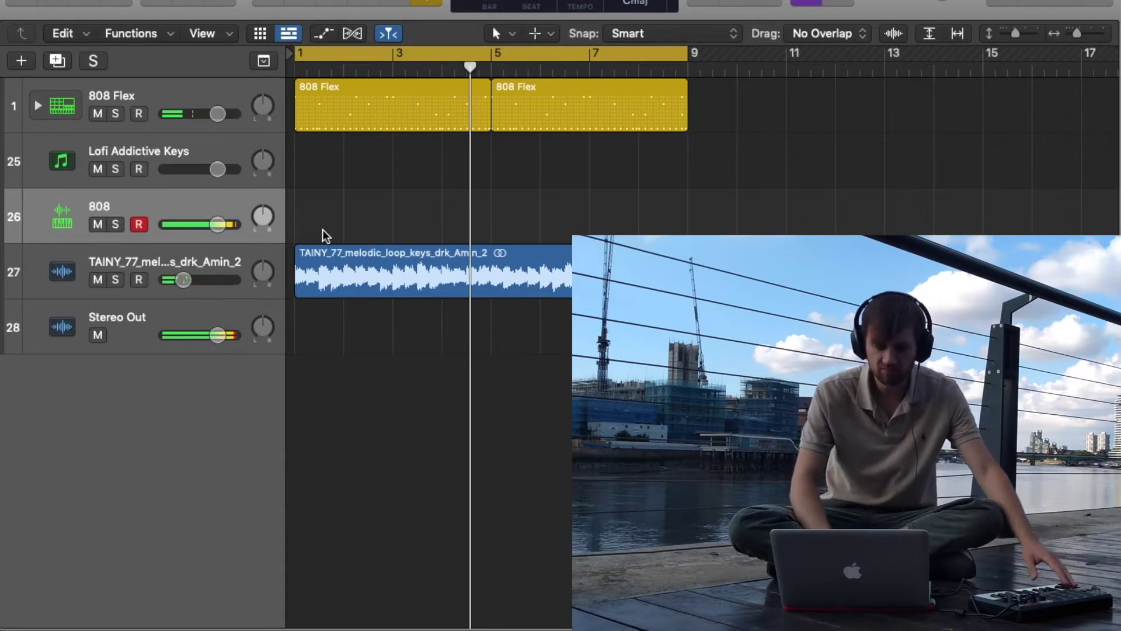
# Record the 808 bass line across the loop, then stop recording.
pyautogui.press('r')
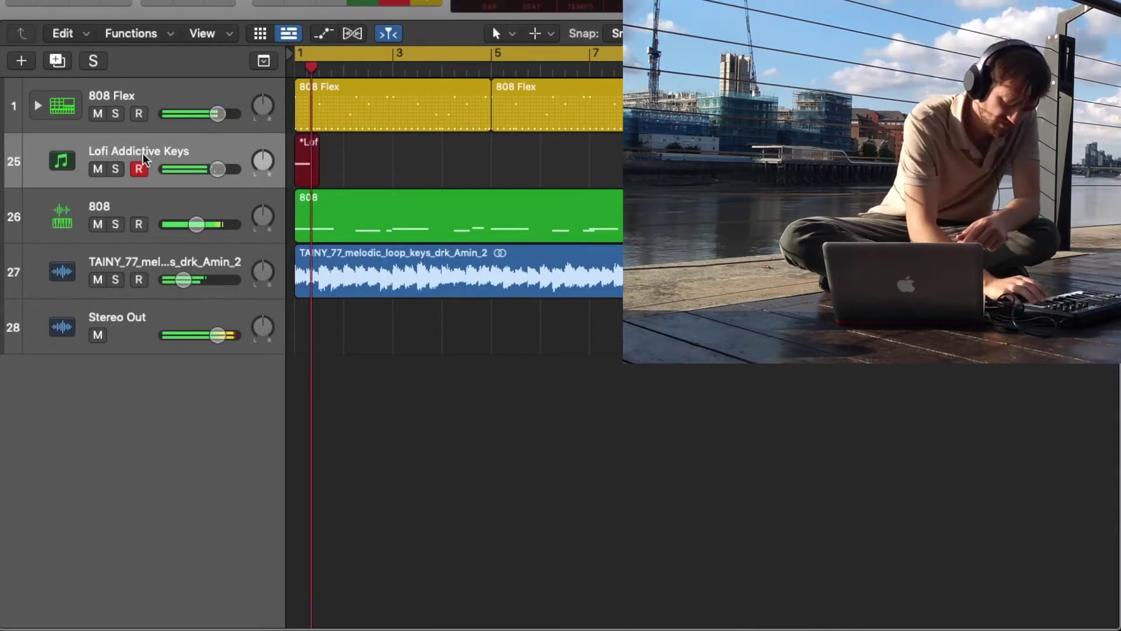
pyautogui.press('super+period')
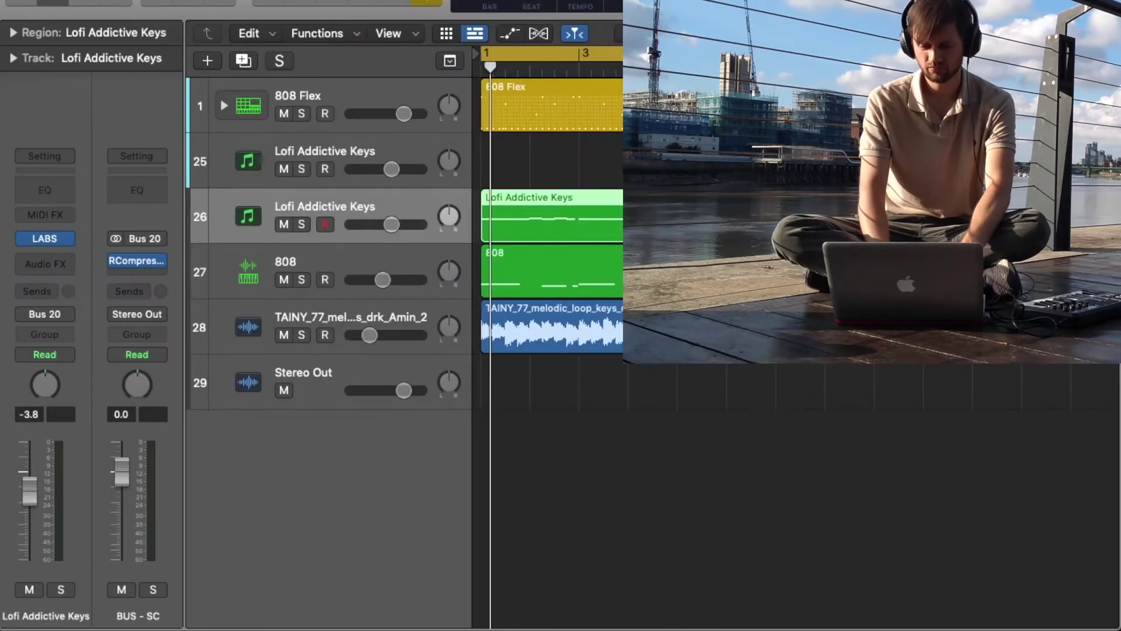
# Play back the project to hear the recorded keys part.
pyautogui.press('space')
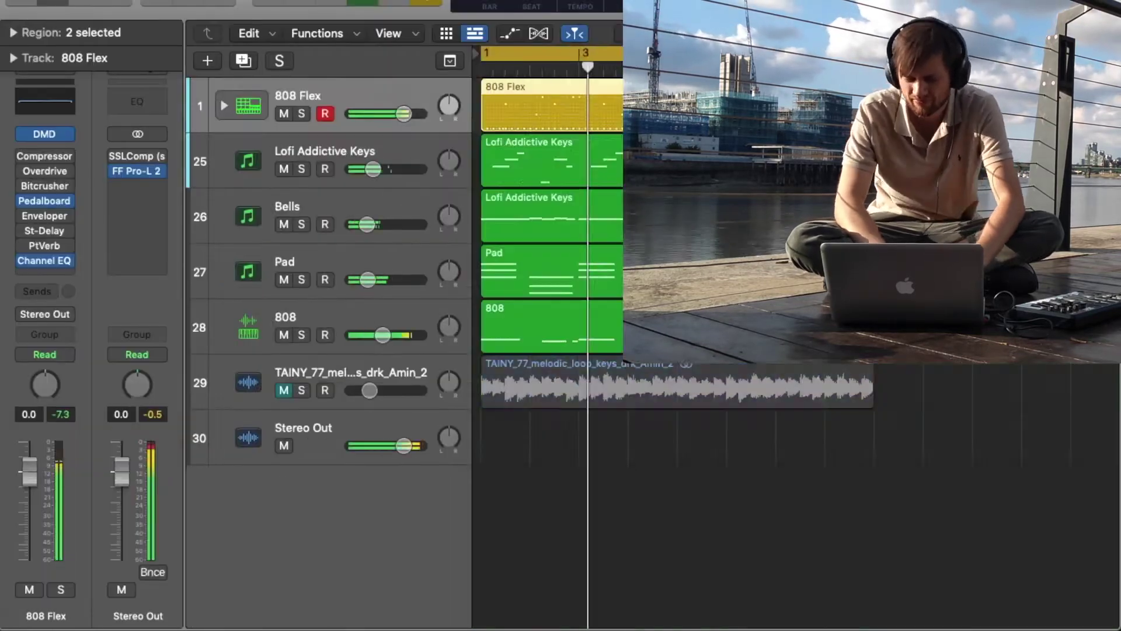
# Split the TAINY loop region past bar 9 and trim the start of the sliced piece.
pyautogui.click(614, 410)
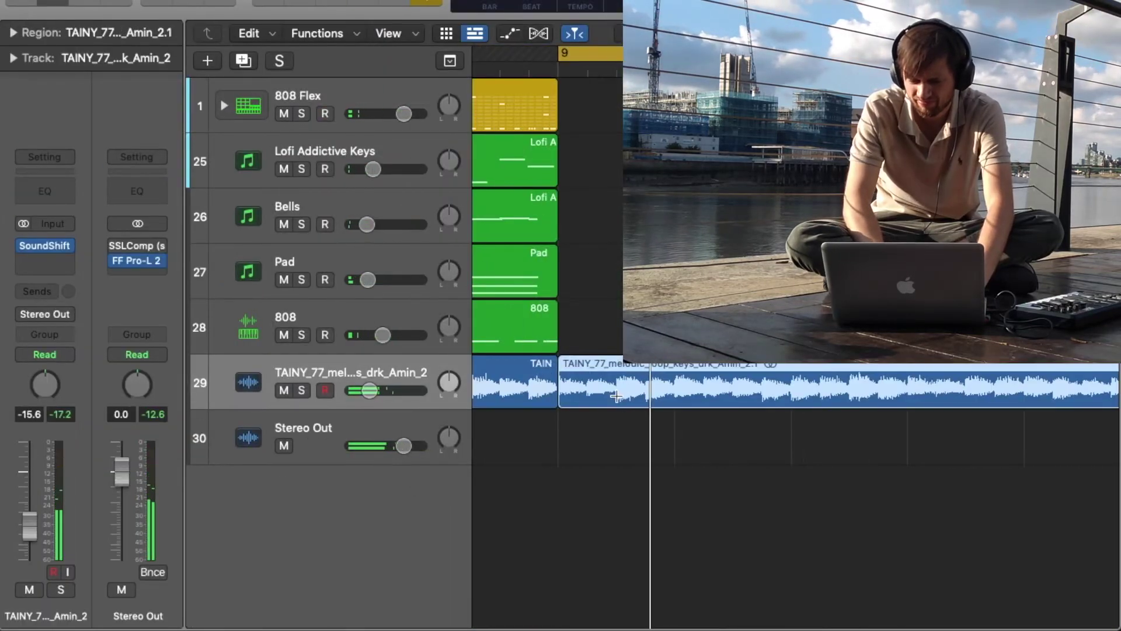
pyautogui.click(617, 396)
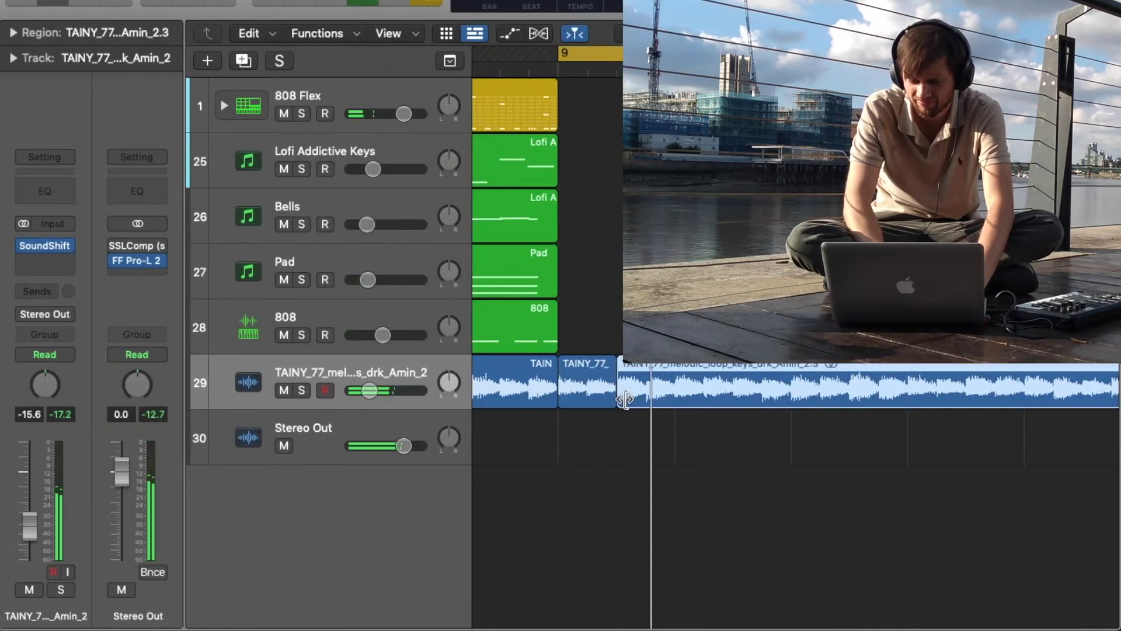
pyautogui.moveTo(624, 399); pyautogui.dragTo(804, 403)
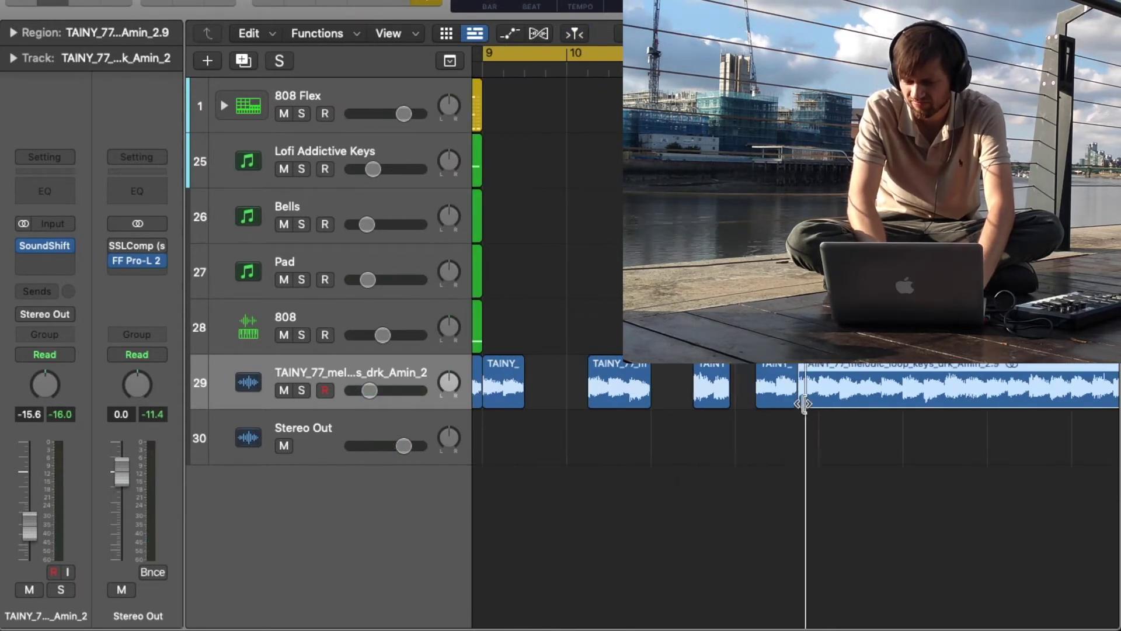
pyautogui.click(708, 120)
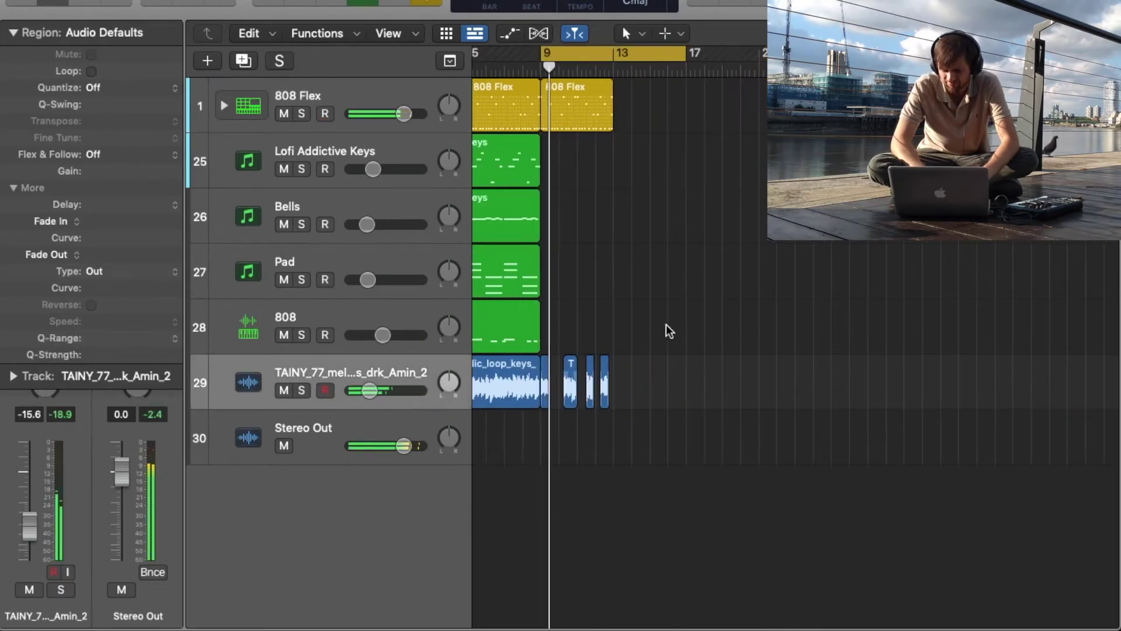
# Zoom in on bars 11–13, cut the last loop piece into three short slices, and reframe bars 9–15.
pyautogui.press('super+Right')
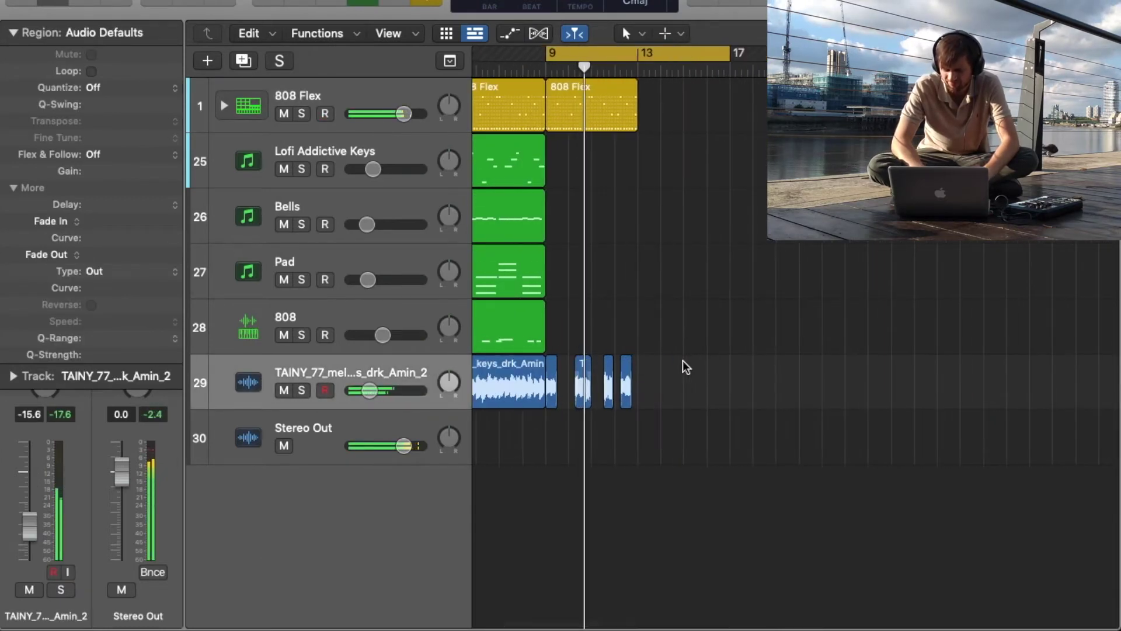
pyautogui.hscroll(-3, 625, 384)
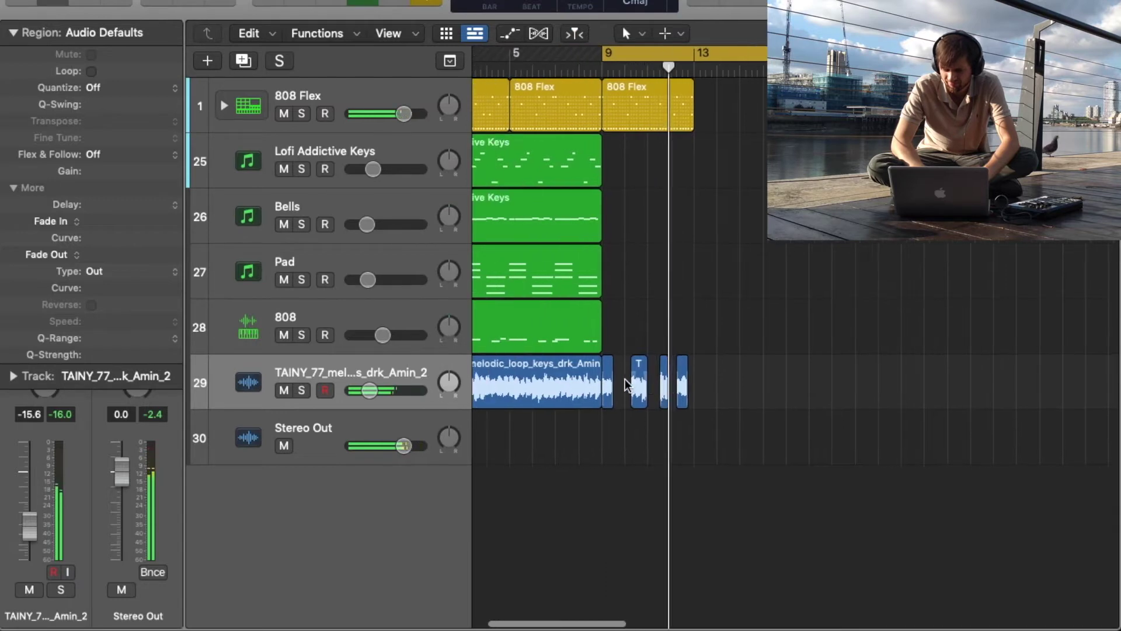
pyautogui.press('super+Right')
pyautogui.press('super+Right')
pyautogui.press('super+Right')
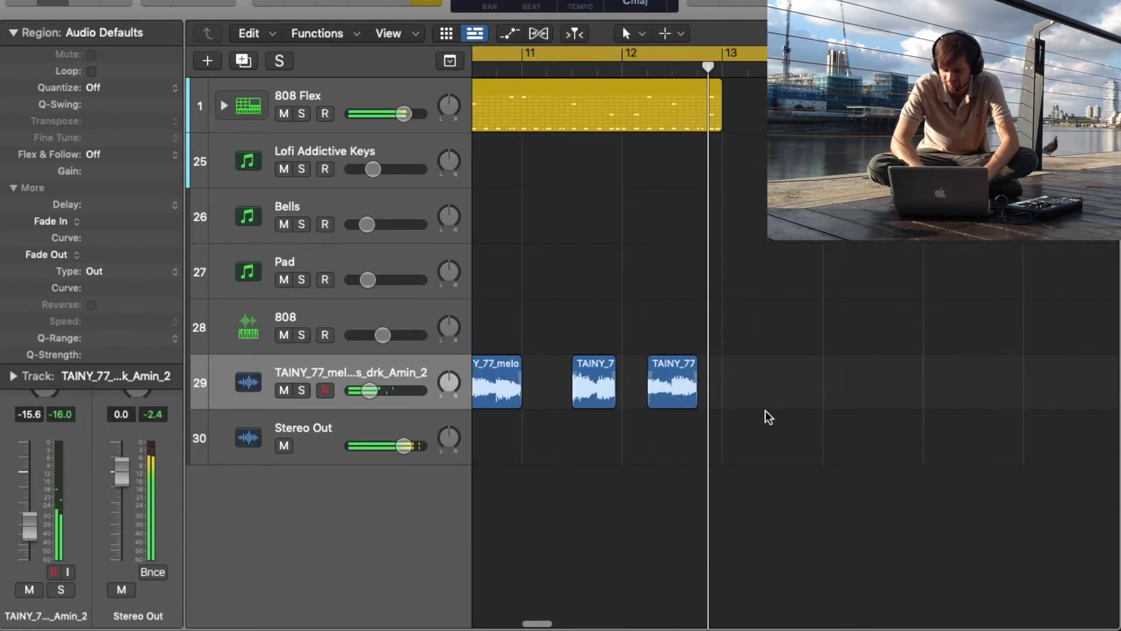
pyautogui.press('super+r')
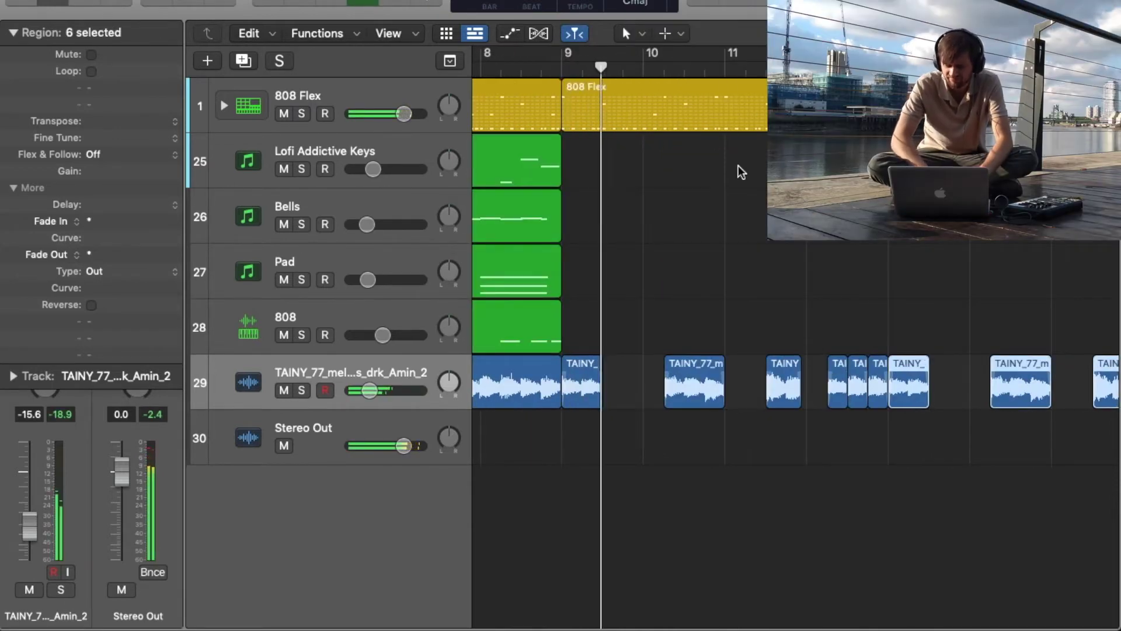
pyautogui.press('super+Left')
pyautogui.press('super+Left')
pyautogui.press('super+Left')
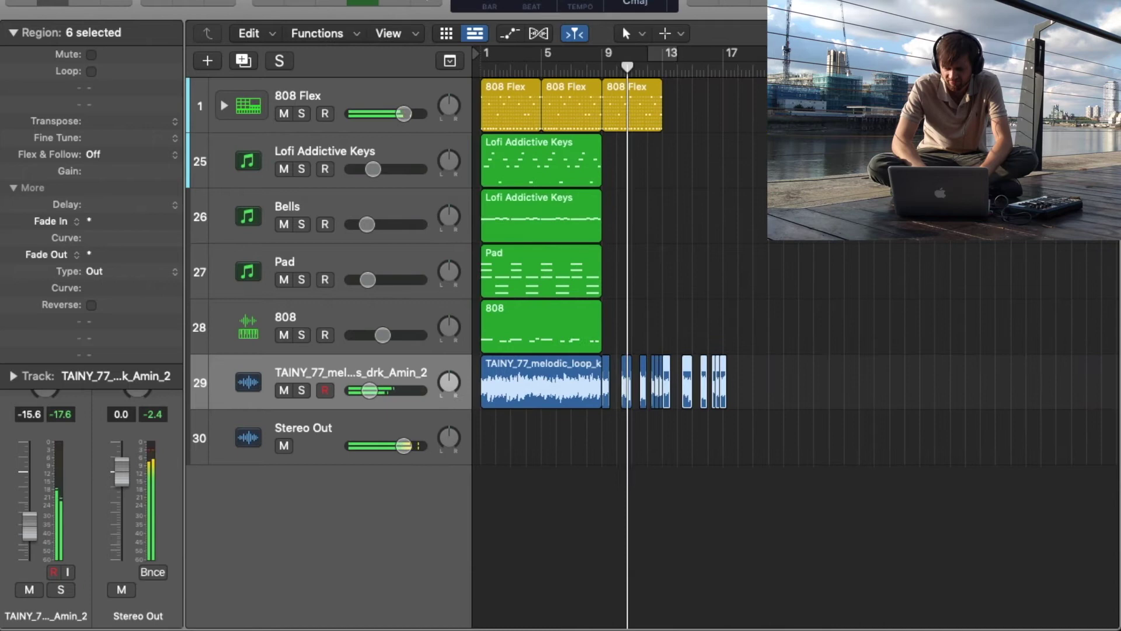
pyautogui.press('super+Right')
pyautogui.press('super+Right')
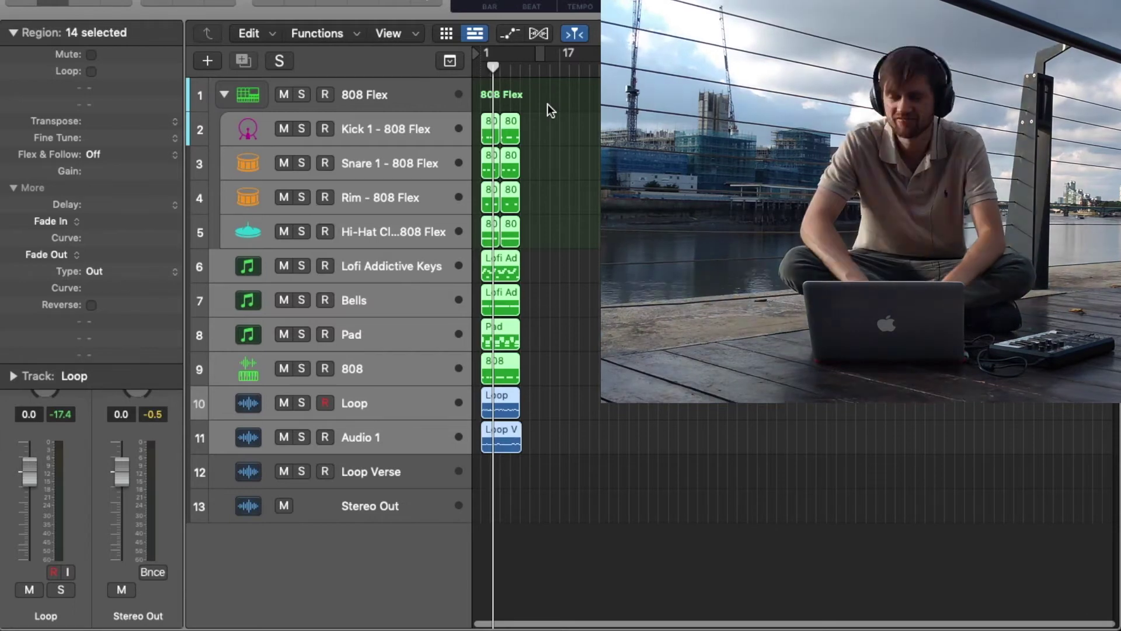
# Clear the region selection and replay from the cycle start to hear the reversed riser.
pyautogui.click(704, 429)
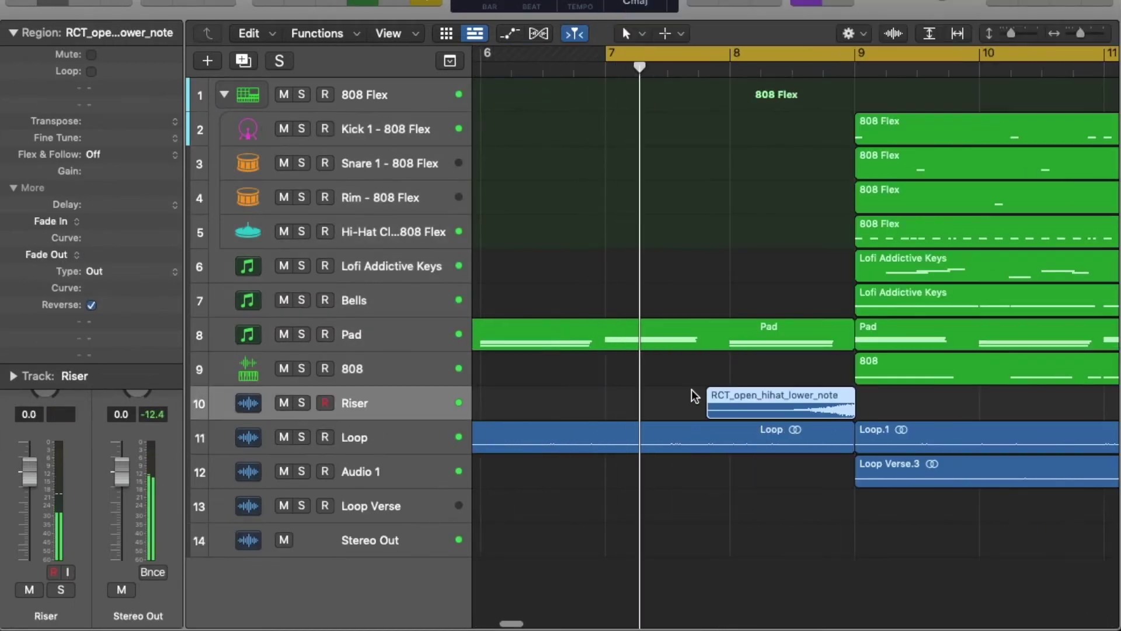
pyautogui.hscroll(1, 799, 440)
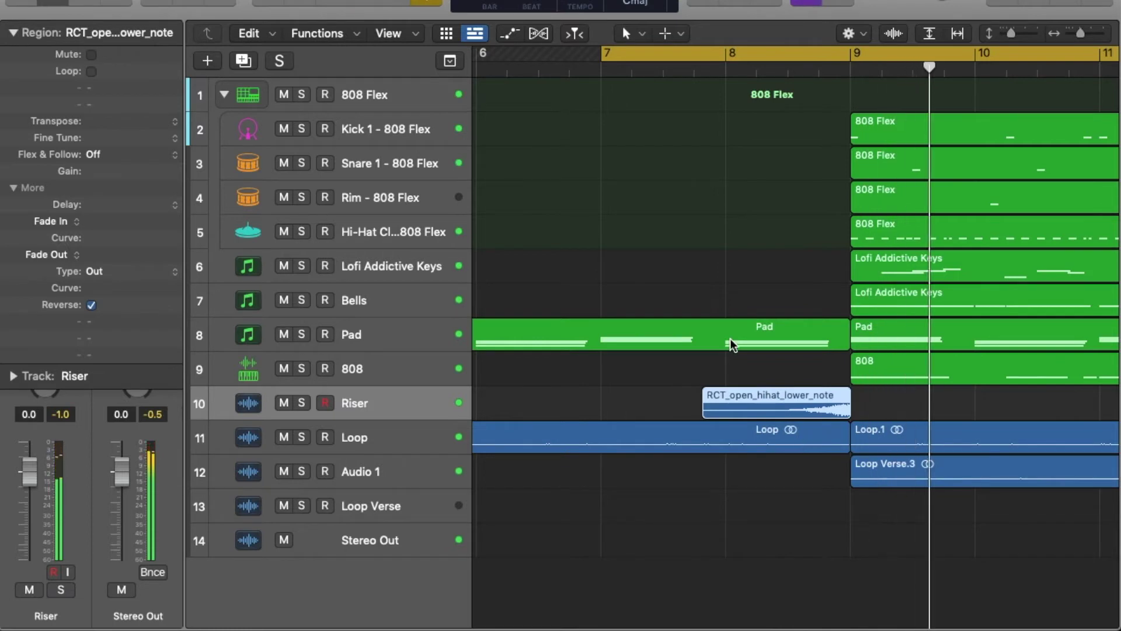
pyautogui.press('Return')
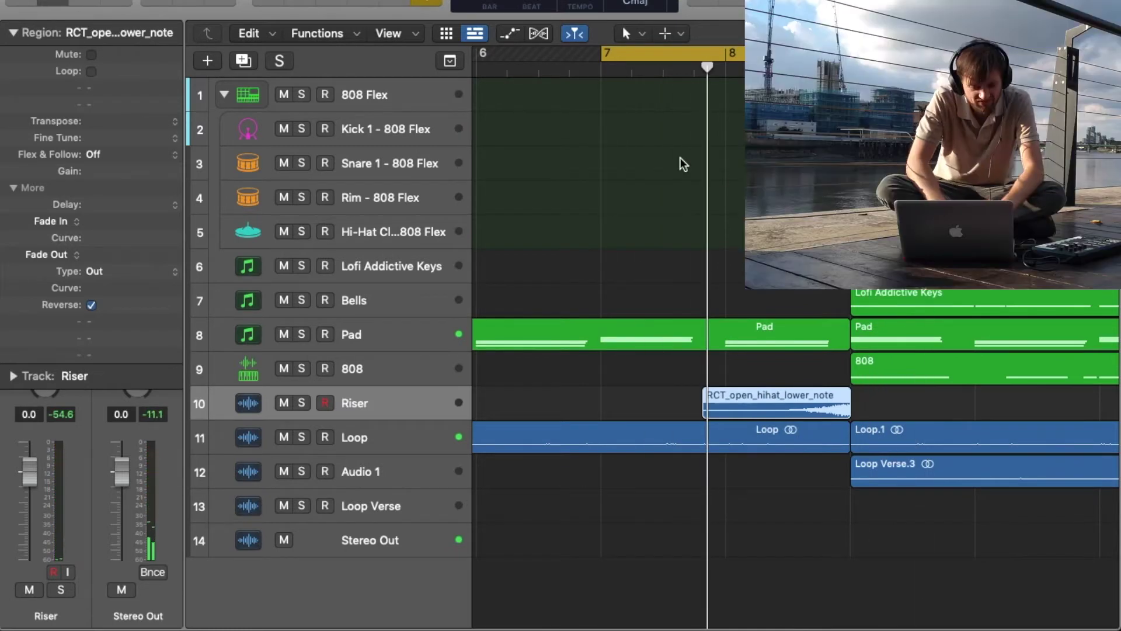
pyautogui.scroll(-5, 692, 335)
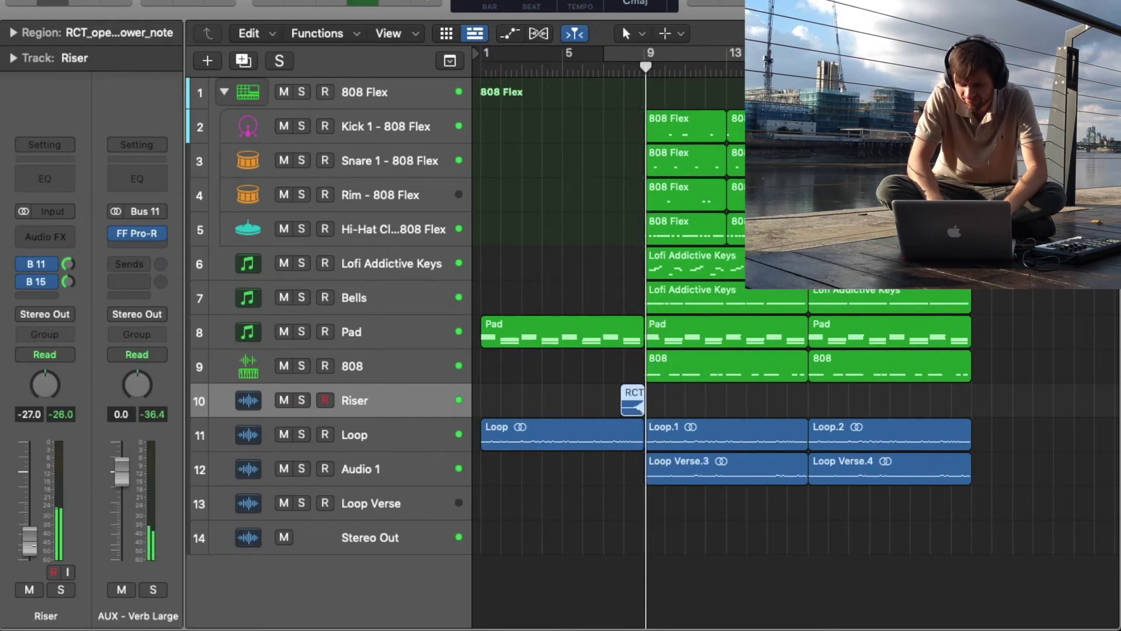
pyautogui.scroll(-1, 470, 357)
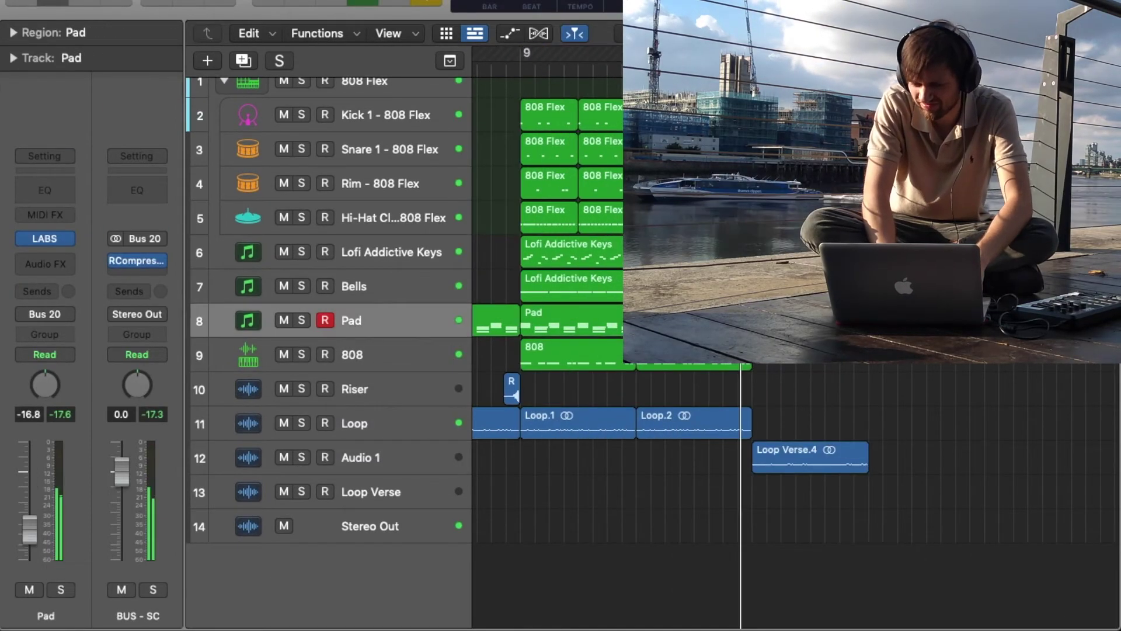
# Zoom out to bars 17–25 and stop recording the Pad part.
pyautogui.press('super+Left')
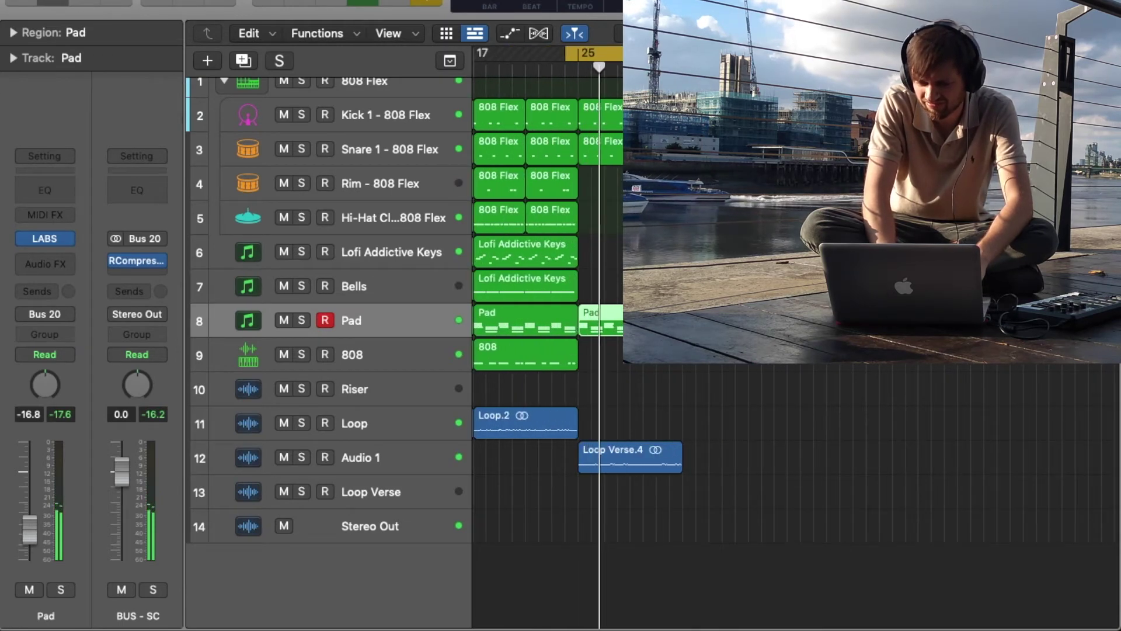
pyautogui.press('space')
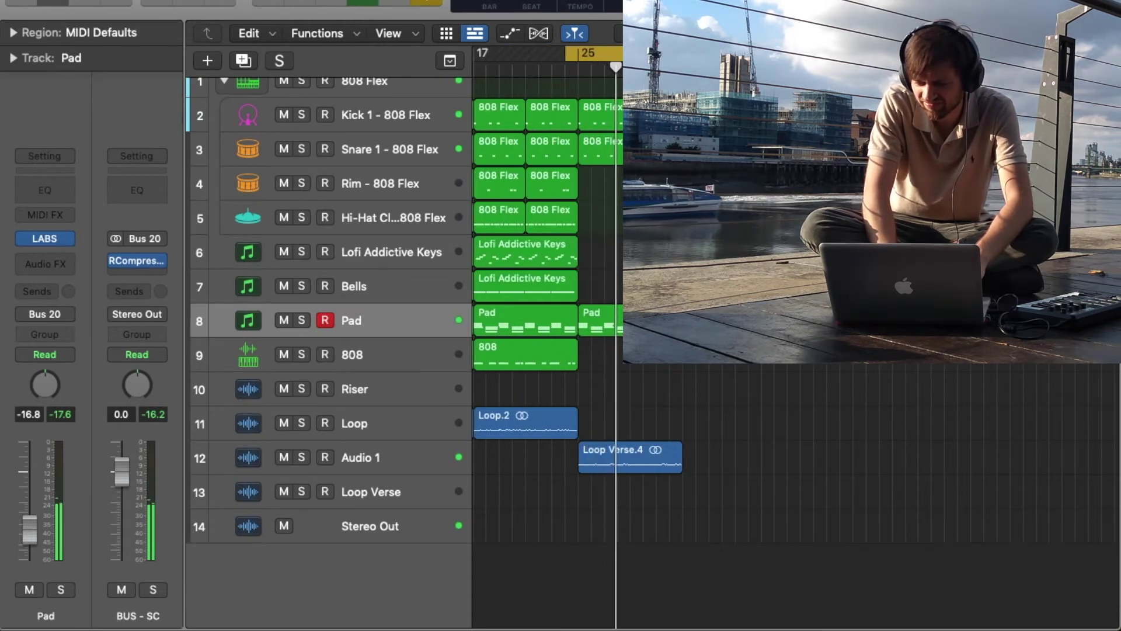
pyautogui.hscroll(-3, 625, 380)
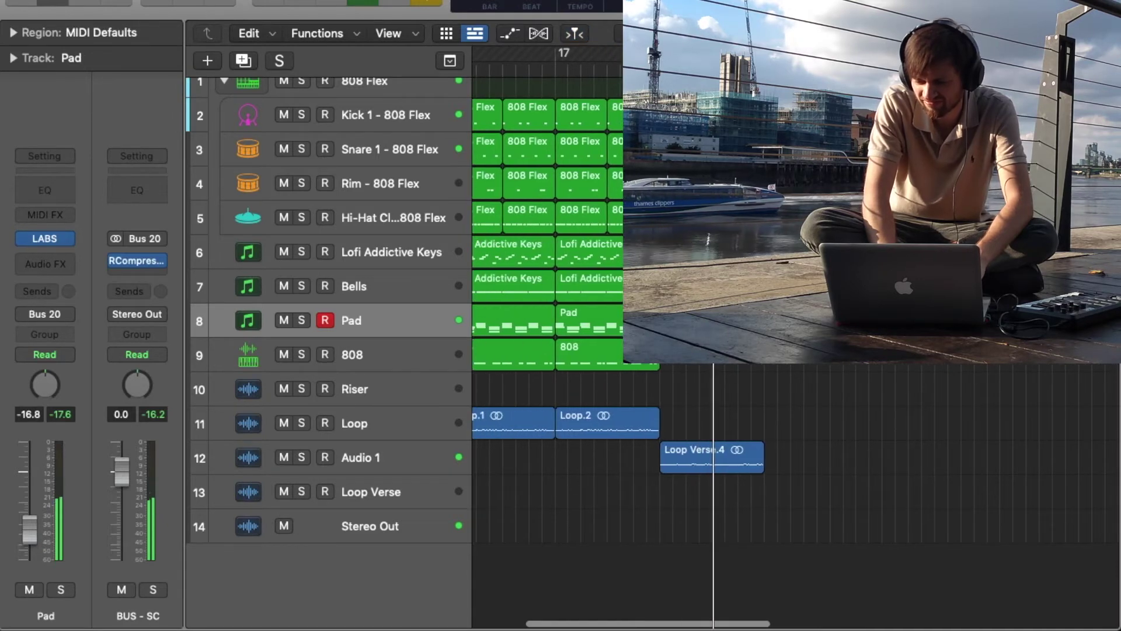
pyautogui.moveTo(644, 454)
pyautogui.mouseDown()
pyautogui.moveTo(589, 348)
pyautogui.moveTo(579, 110)
pyautogui.mouseUp()
pyautogui.hscroll(-3, 550, 350)
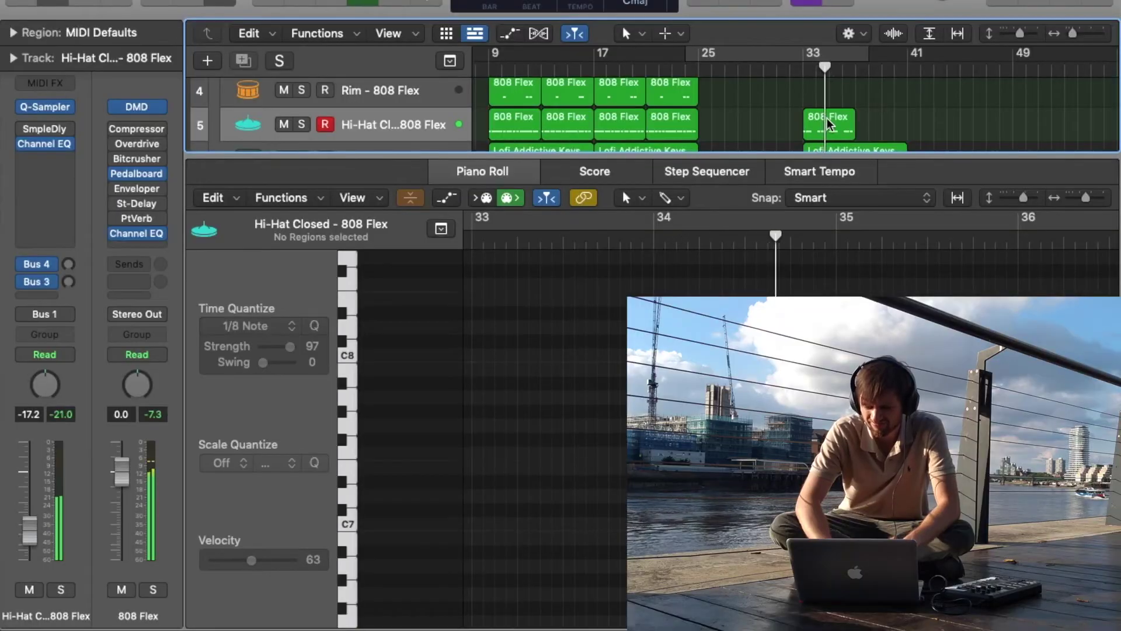
# Copy the hi-hat region to bar 37, then select the bar 17–25 drum and keys regions.
pyautogui.moveTo(828, 123); pyautogui.dragTo(880, 123)
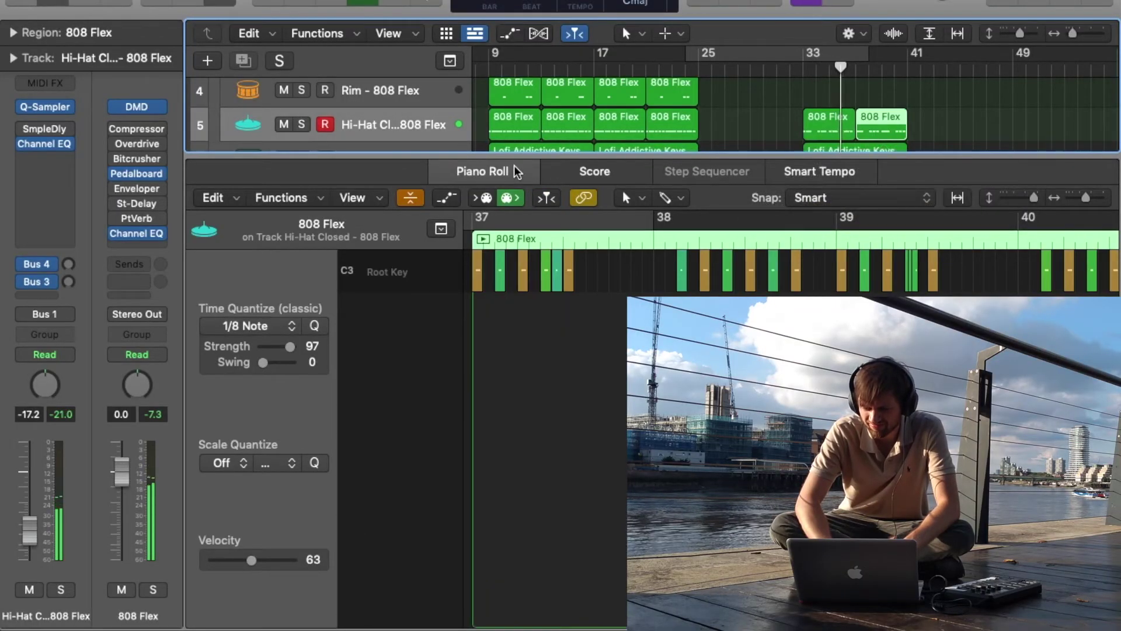
pyautogui.click(493, 175)
pyautogui.press('p')
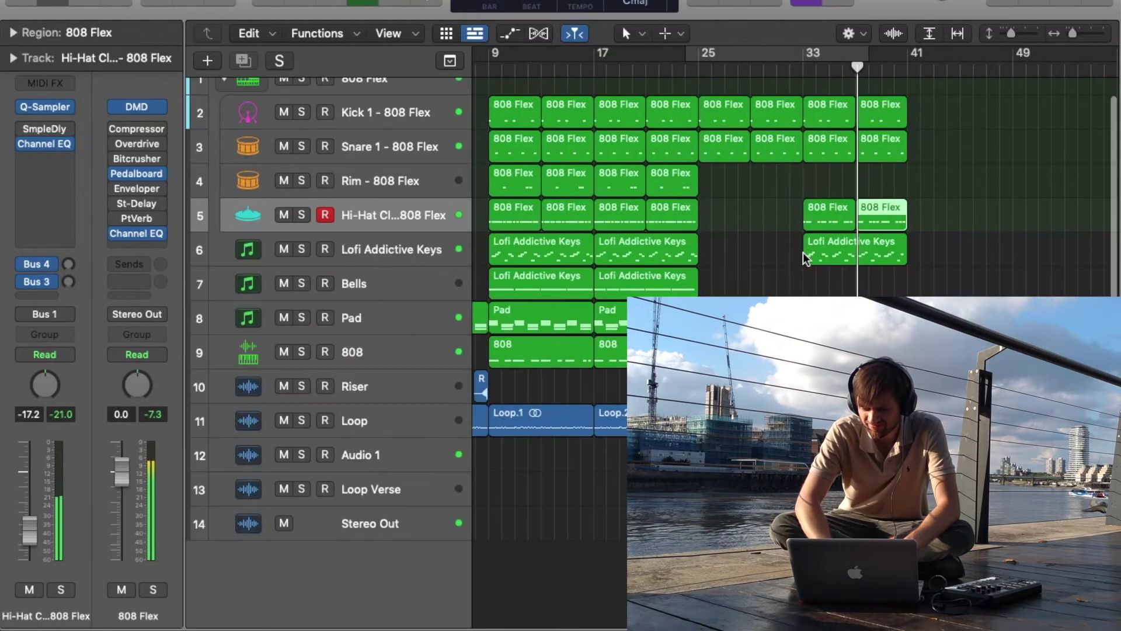
pyautogui.moveTo(611, 93)
pyautogui.mouseDown()
pyautogui.moveTo(657, 420)
pyautogui.moveTo(970, 421)
pyautogui.mouseUp()
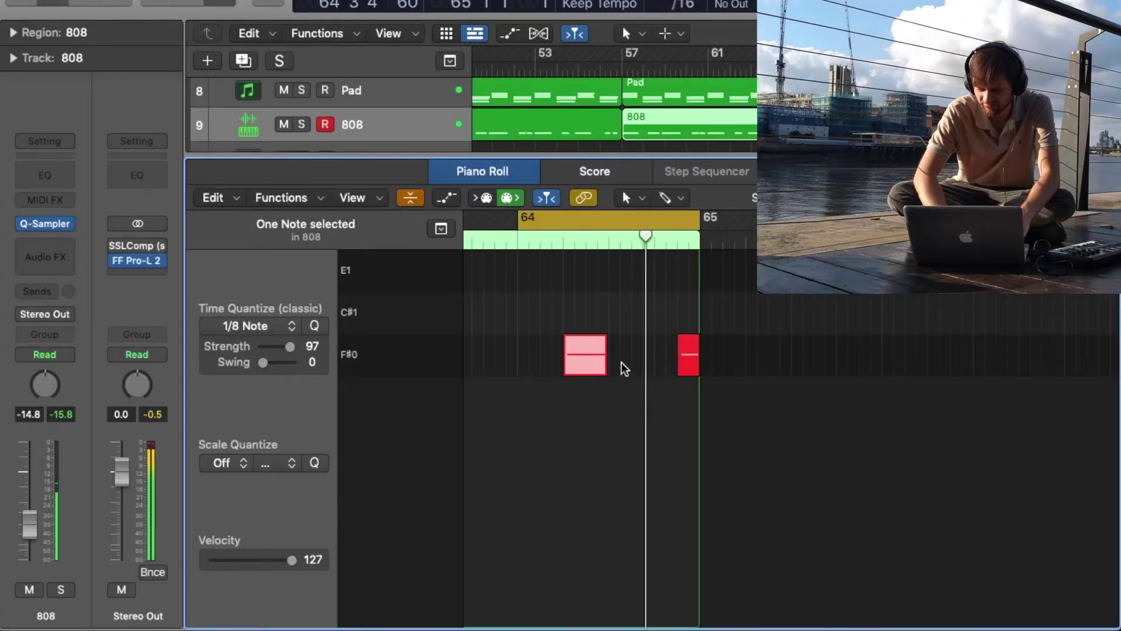
# Add three F#0 808 notes in bar 64: two back-to-back and one short.
pyautogui.keyDown('super'); pyautogui.click(614, 363); pyautogui.keyUp('super')
pyautogui.click(683, 359)
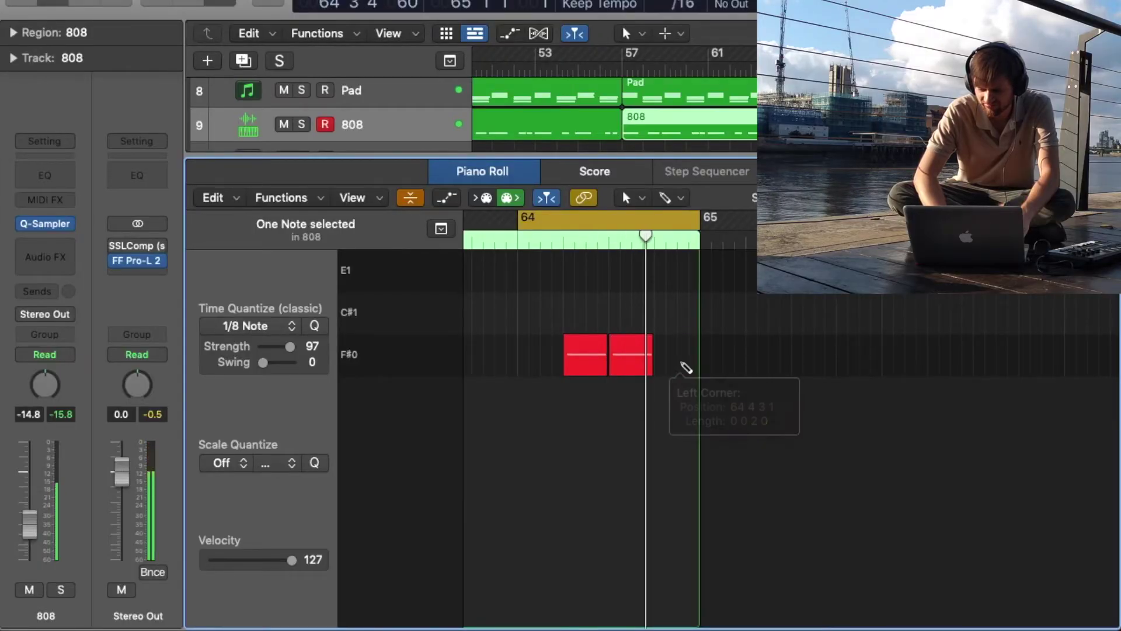
pyautogui.keyDown('super'); pyautogui.click(664, 359); pyautogui.keyUp('super')
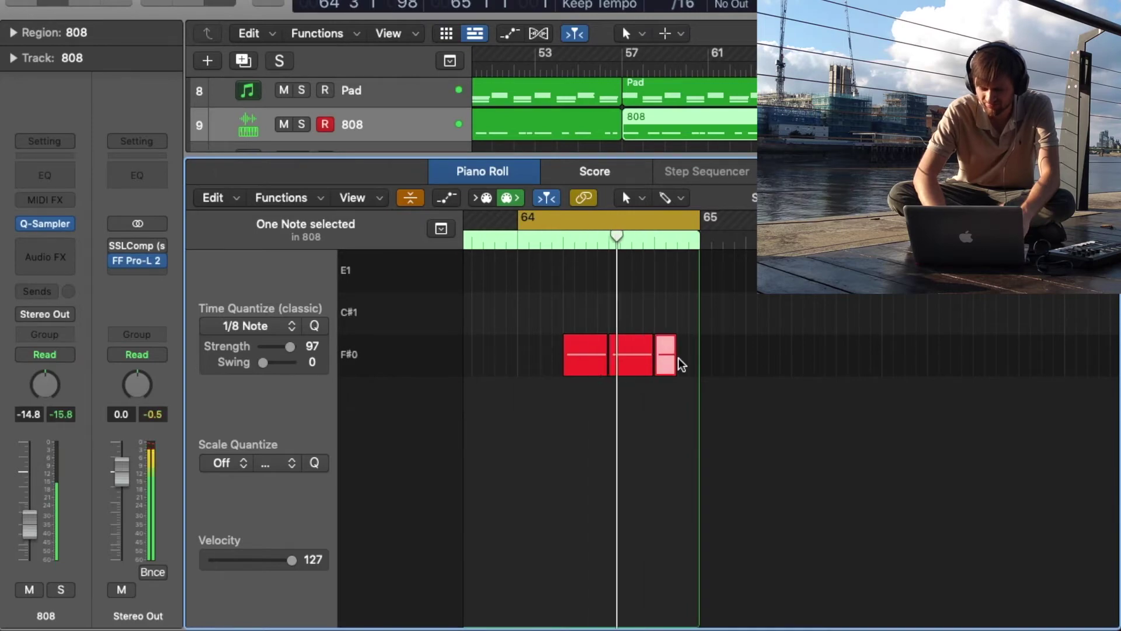